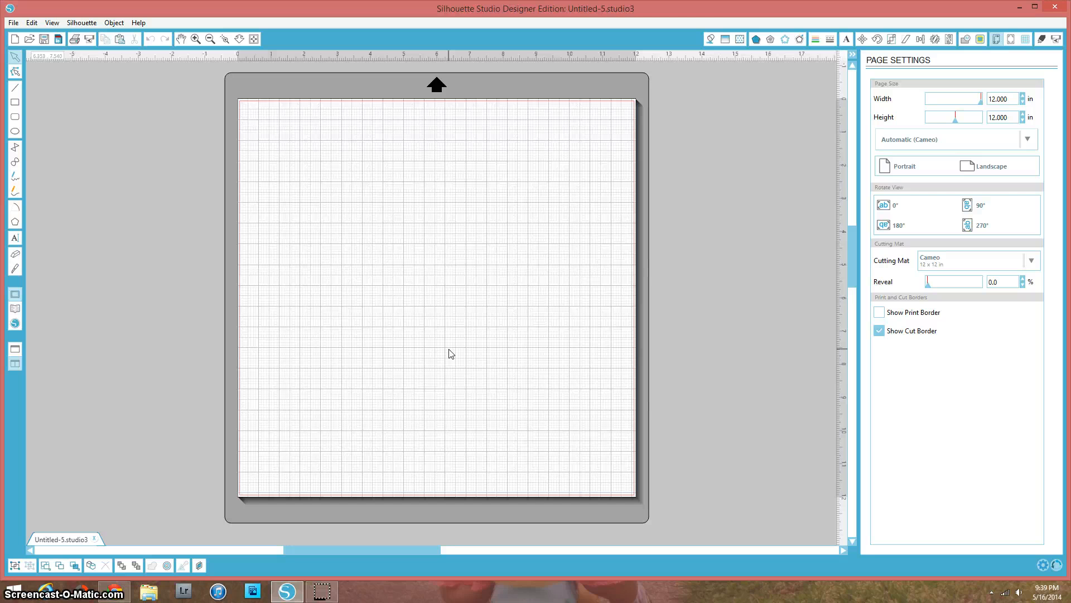
Insert the "dear lizzy rainbow" design from the library onto the page.
click(17, 310)
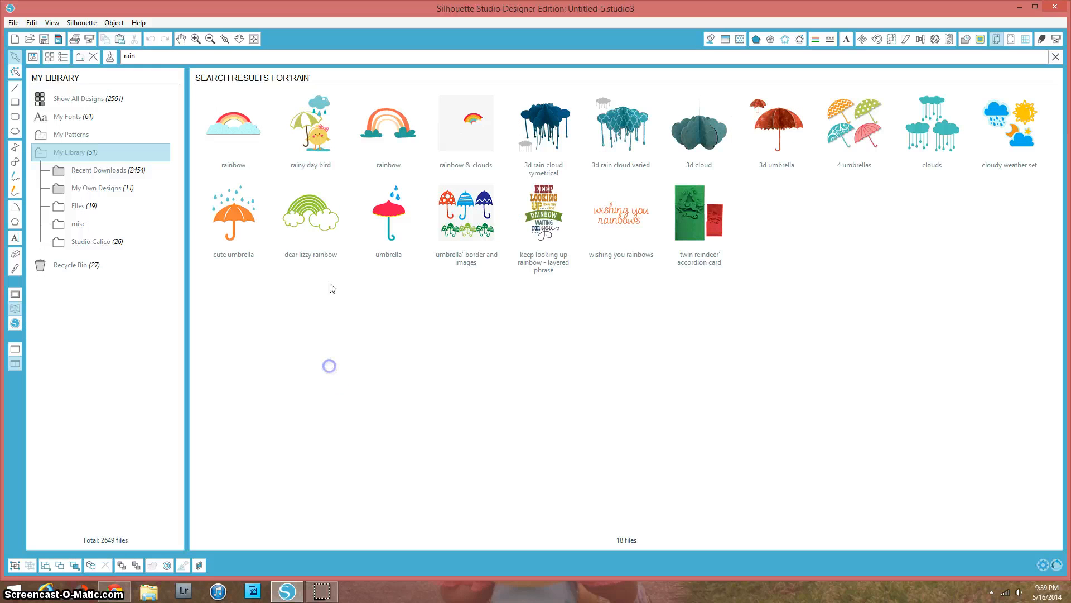
double_click(316, 207)
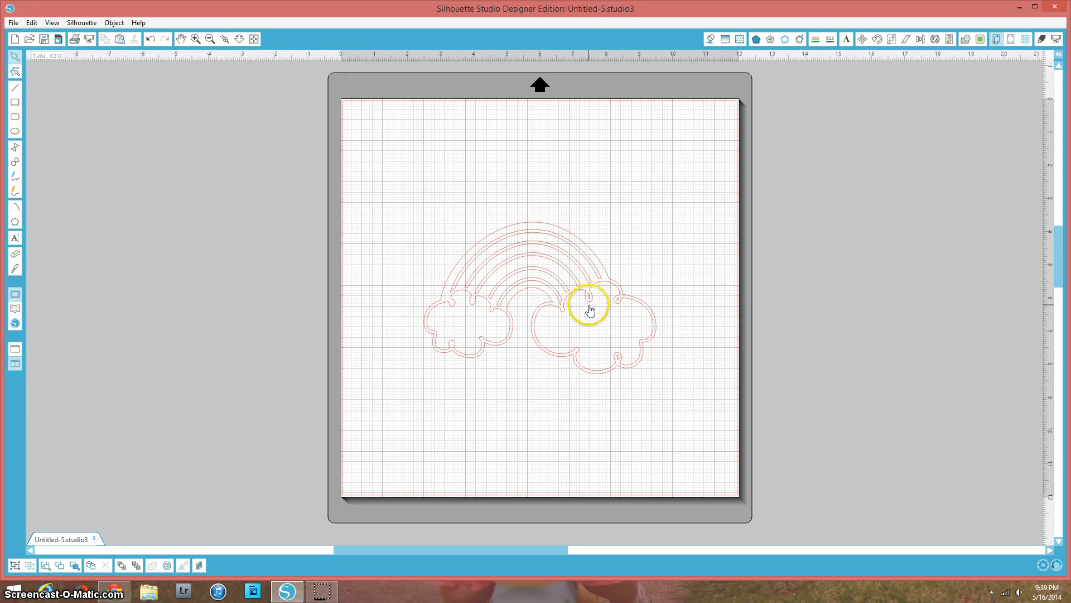
Delete the inner cutout pieces and small swirl remnants from both clouds, leaving their outer outline and the rainbow arcs.
click(589, 302)
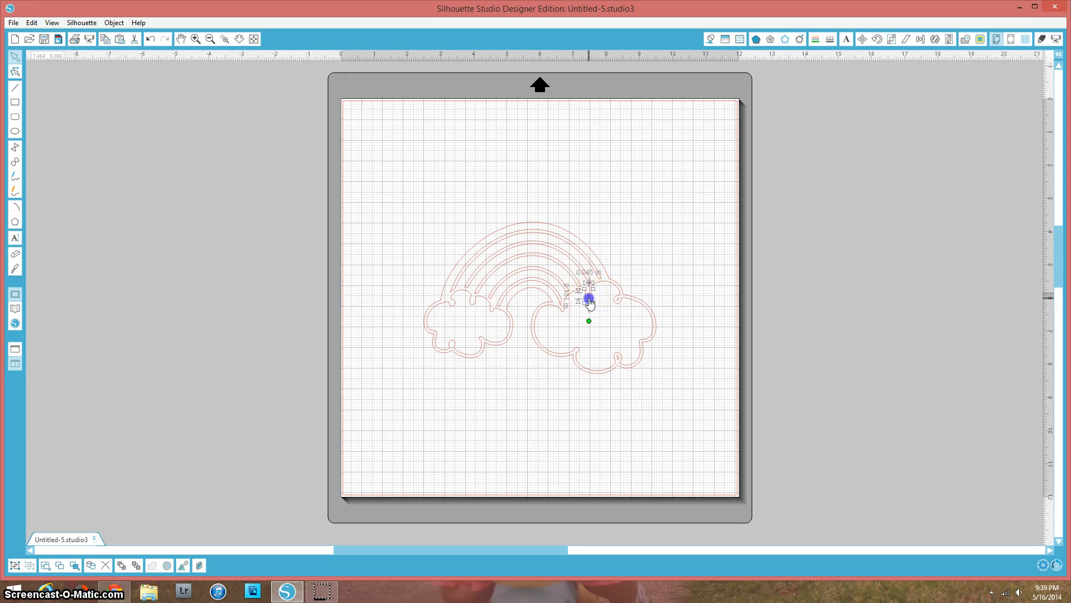
key(Delete)
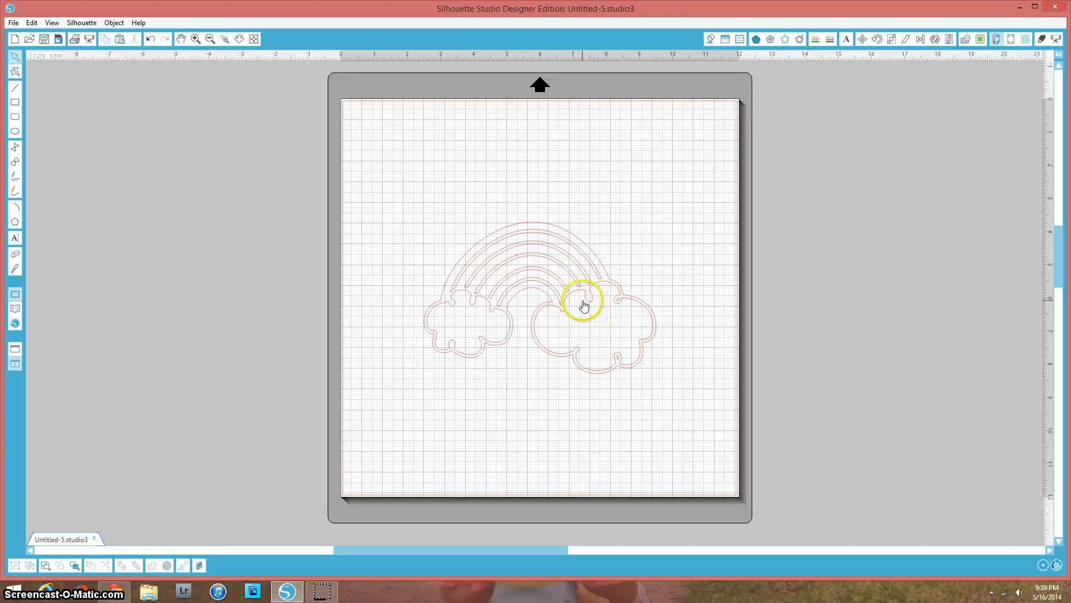
click(584, 300)
key(Delete)
click(617, 300)
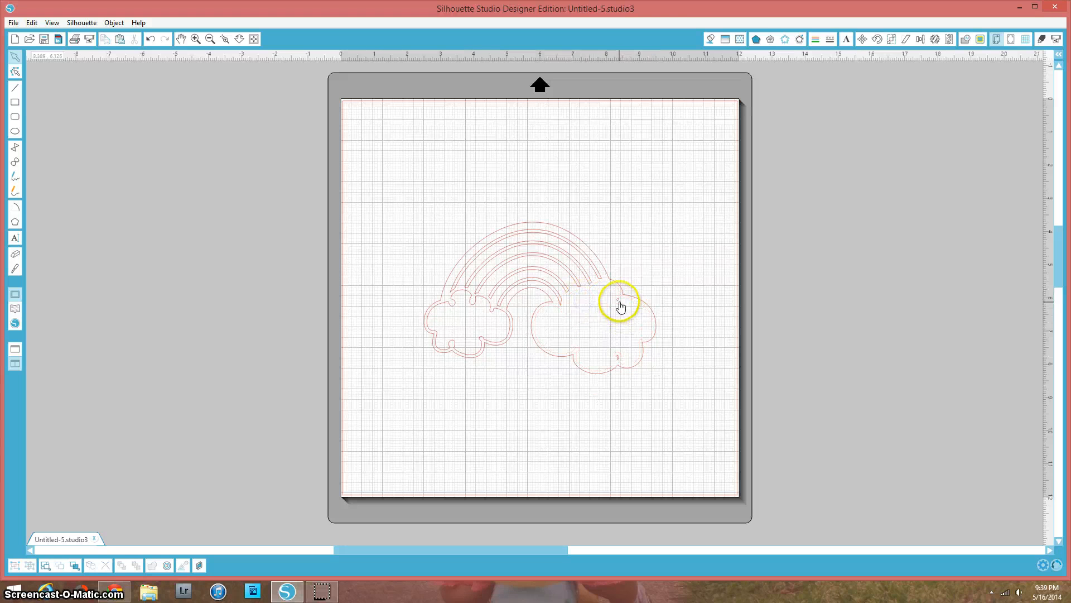
key(Delete)
click(617, 358)
key(Delete)
click(476, 350)
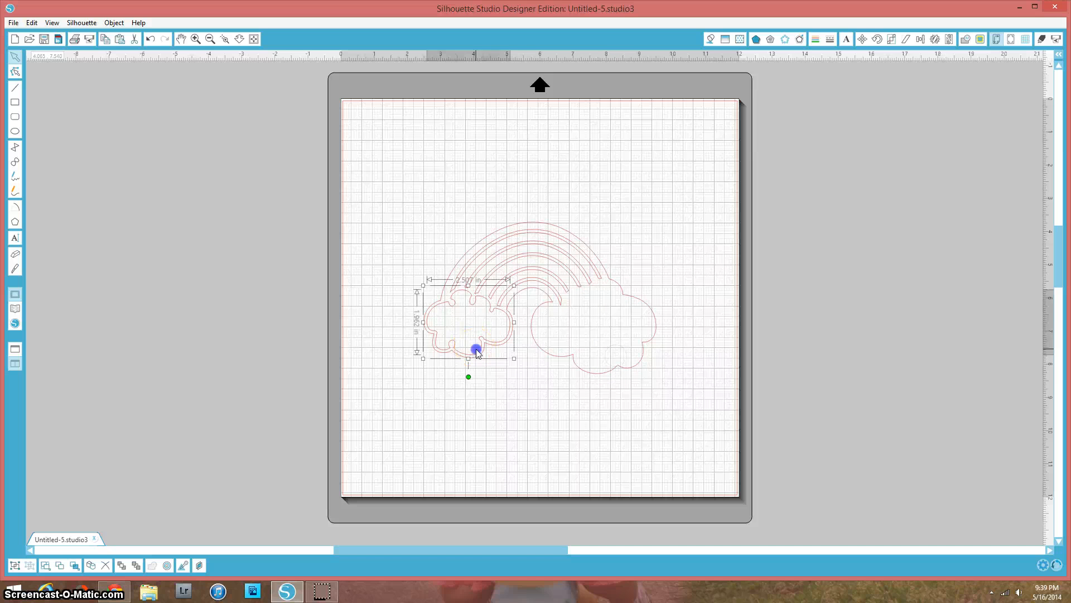
key(Delete)
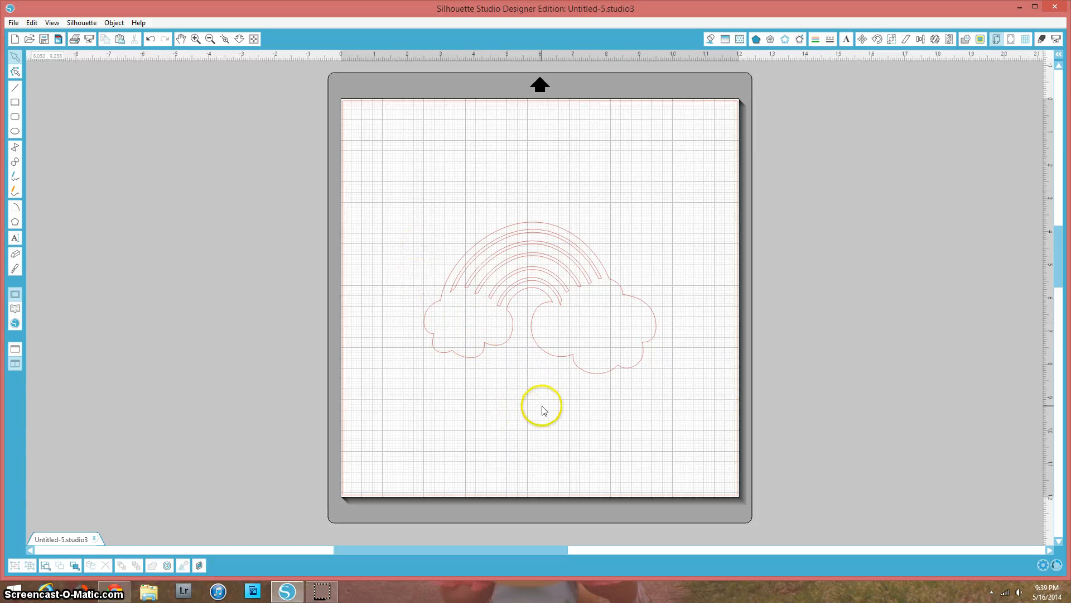
Duplicate the outer rainbow-and-clouds outline, flip the copy vertically and place it above the original so the arch tops meet.
click(554, 356)
right_click(555, 356)
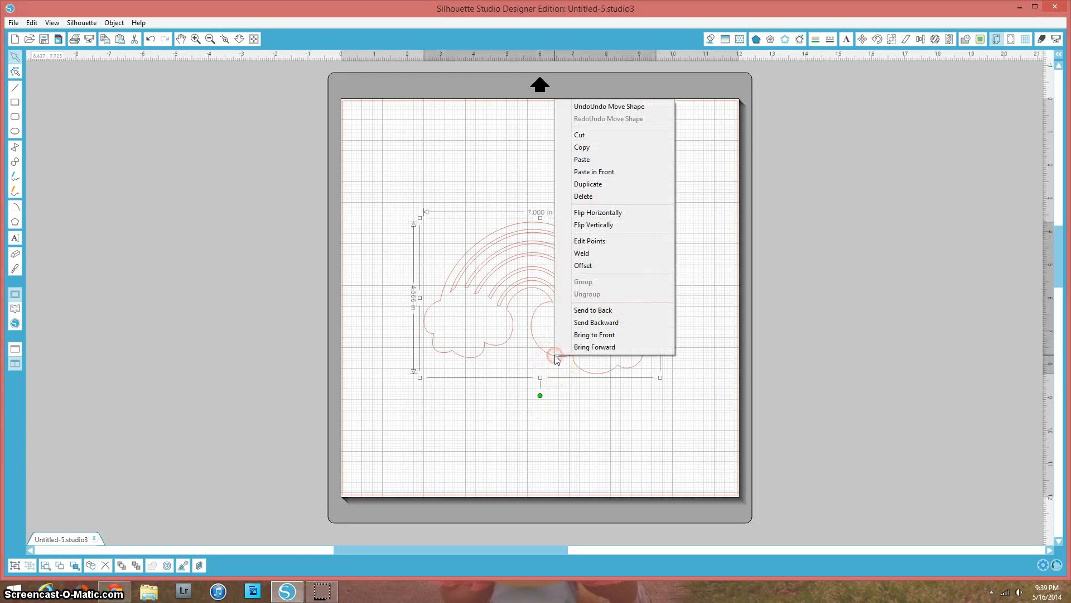
click(607, 183)
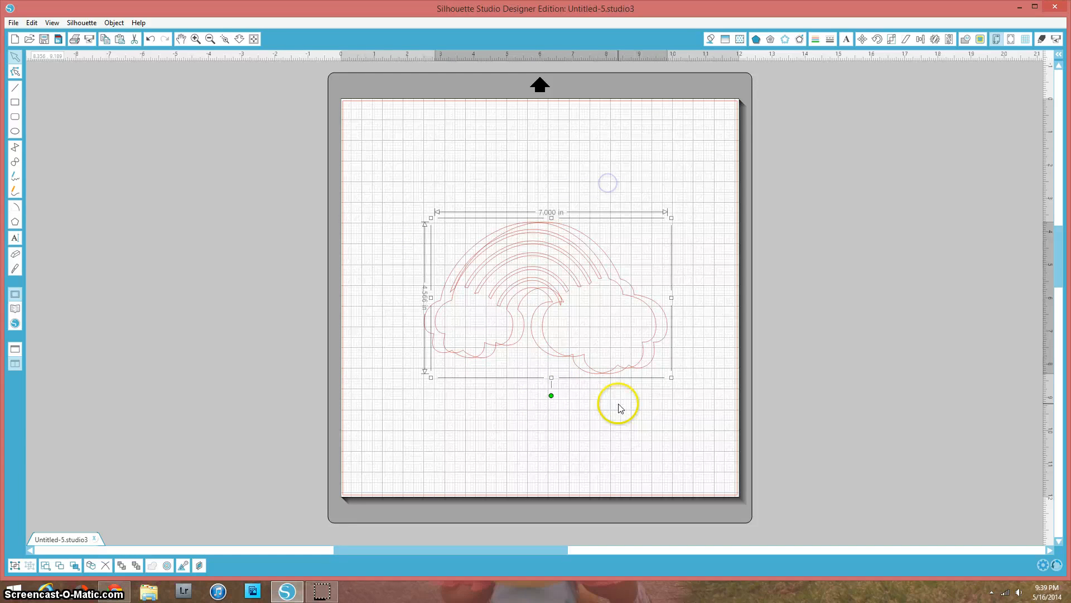
right_click(599, 378)
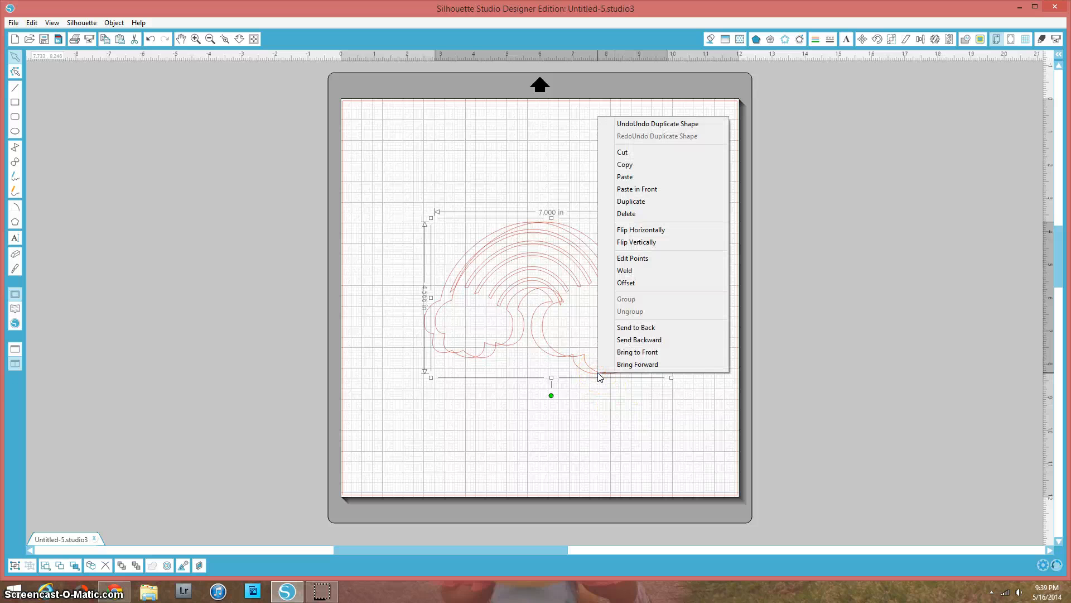
click(632, 242)
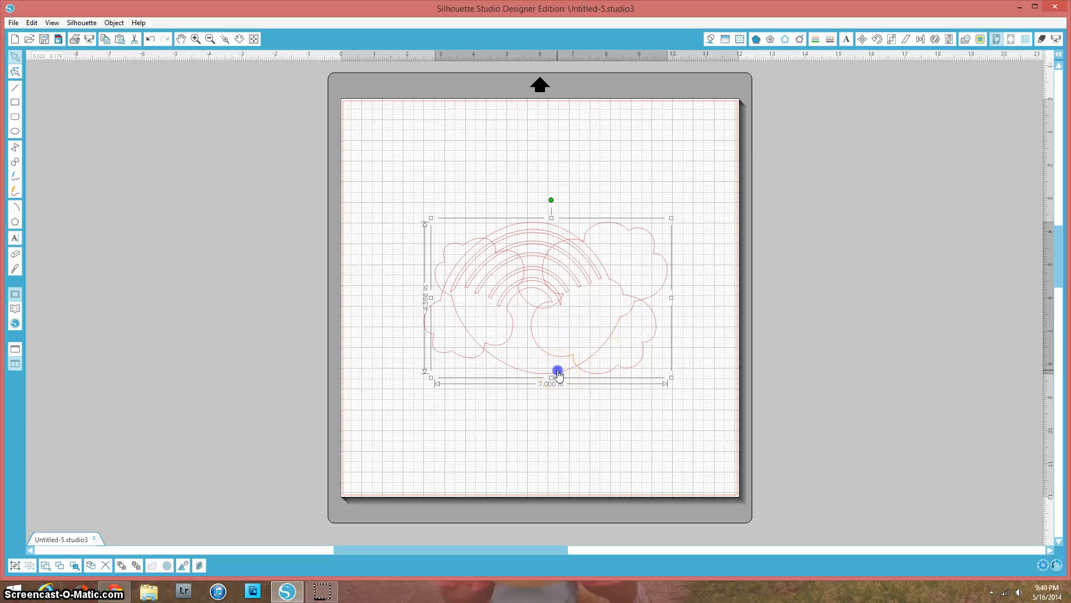
drag(557, 351, 546, 224)
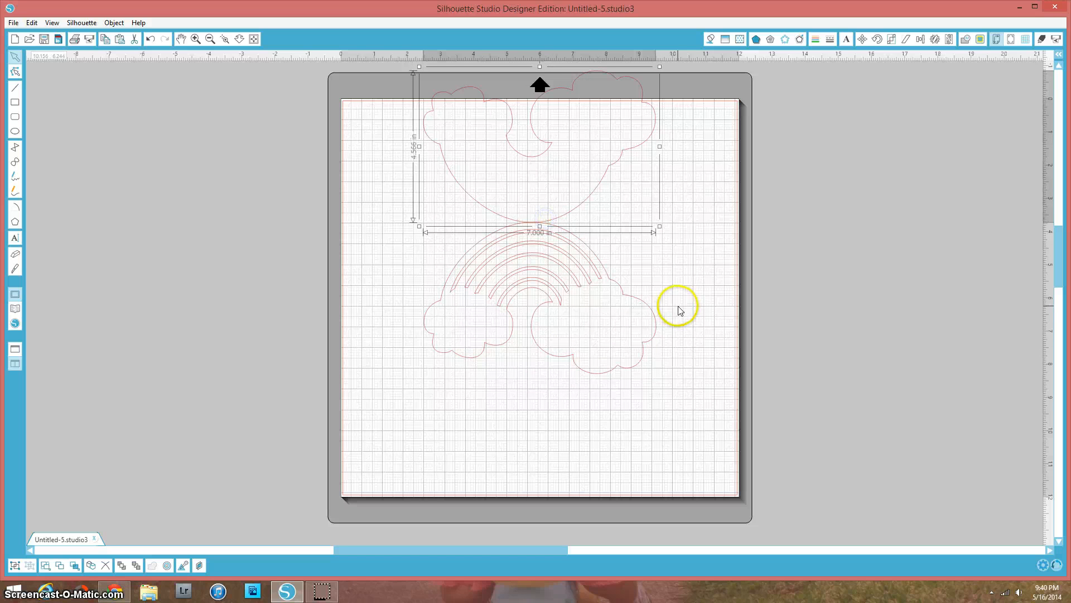
click(677, 306)
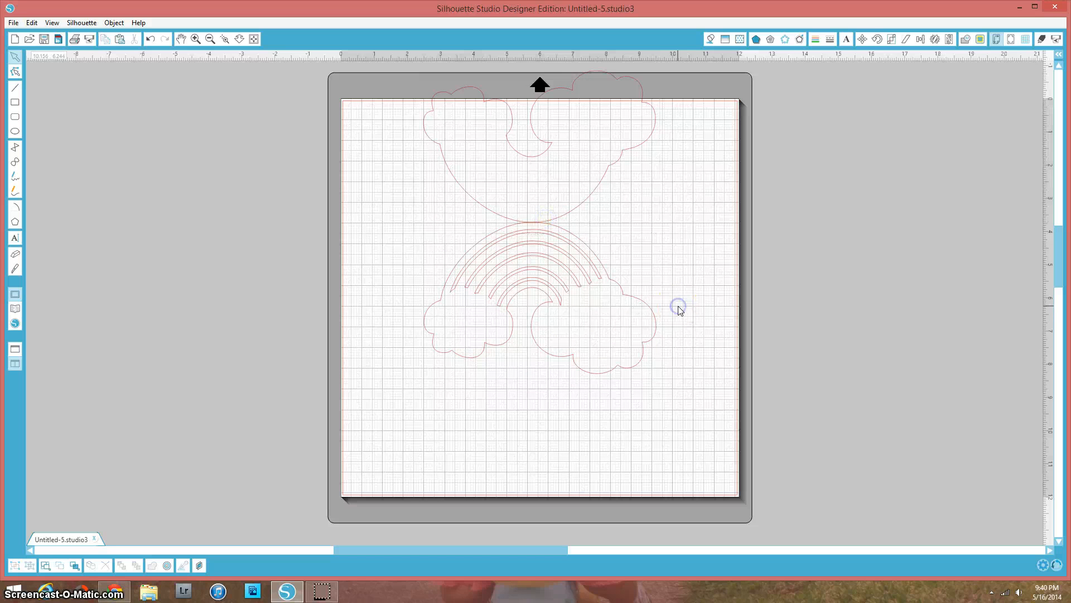
click(562, 305)
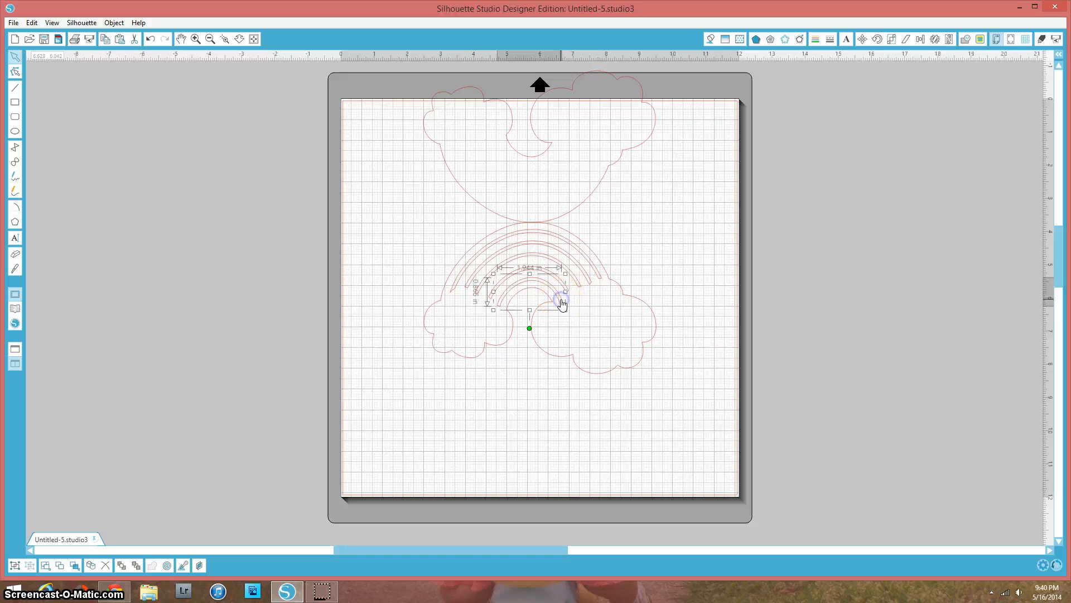
click(565, 291)
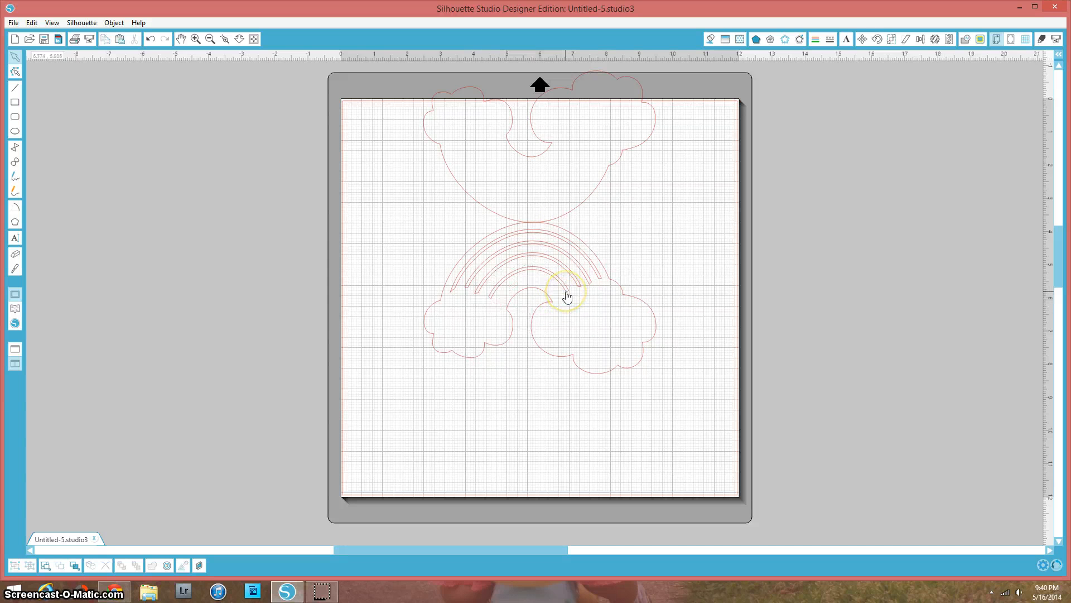
click(563, 291)
click(578, 310)
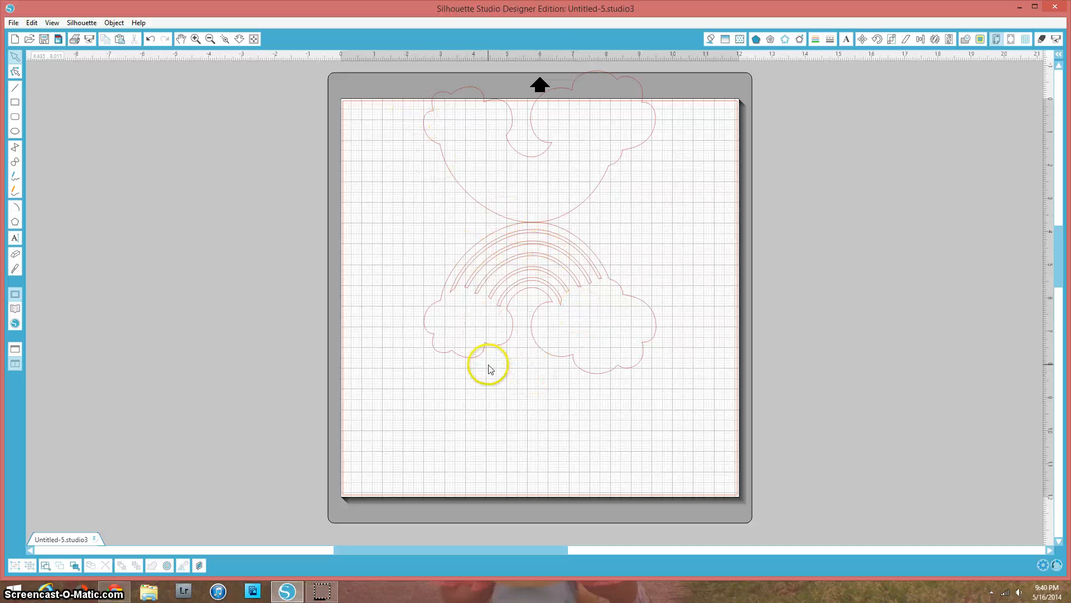
Select the original outline together with its flipped copy and weld them into one shape.
click(460, 342)
drag(403, 306, 399, 222)
click(483, 455)
drag(446, 366, 439, 348)
drag(416, 202, 426, 159)
drag(472, 257, 589, 267)
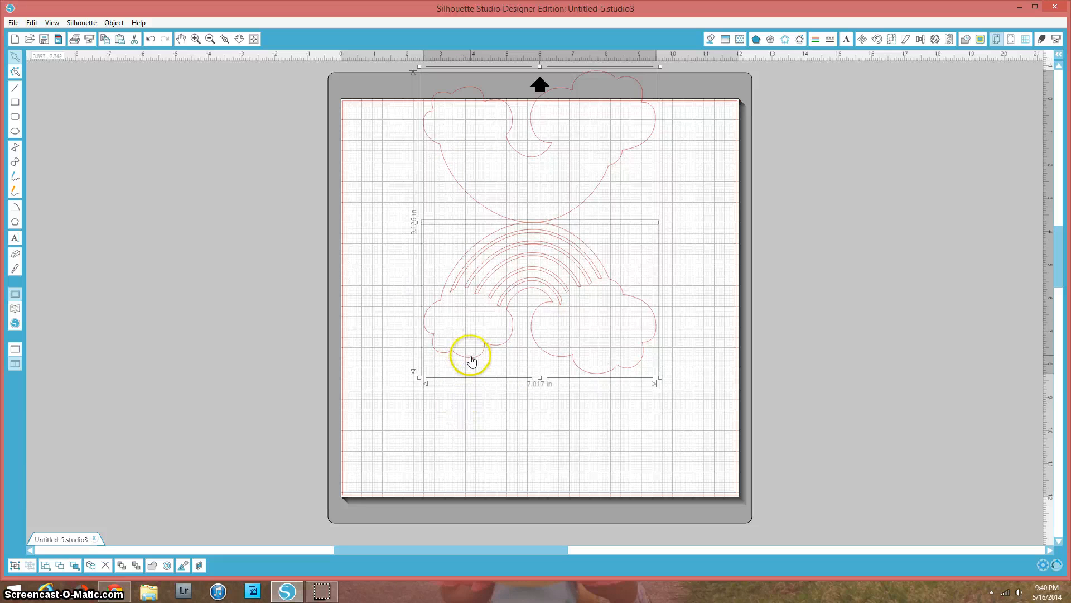
right_click(471, 357)
click(502, 237)
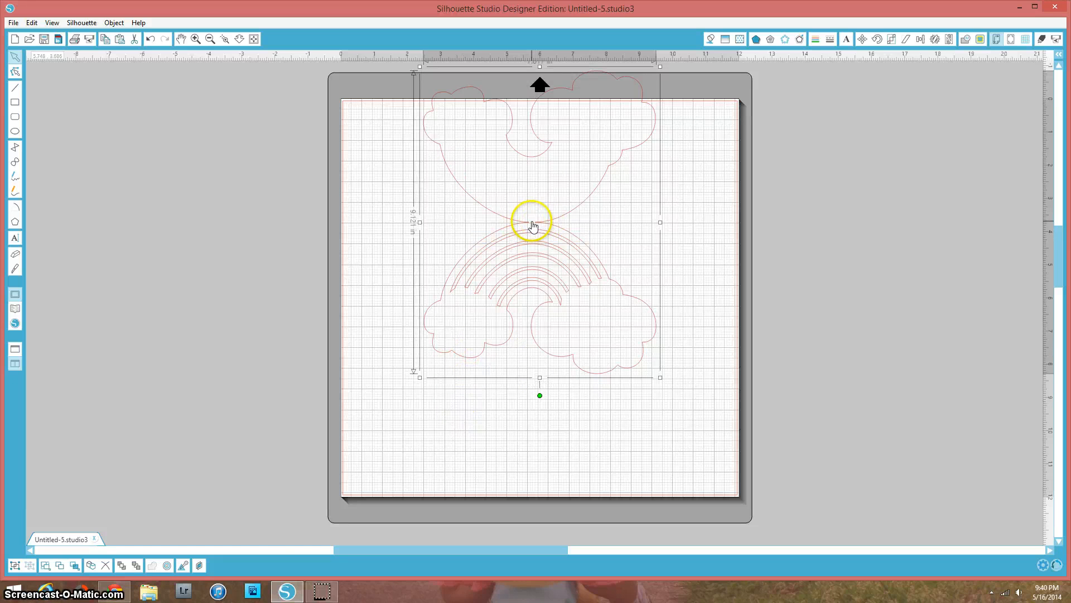
click(712, 237)
Edit the welded outline's points, deleting the innermost point on each side of the gap where the two arches join.
click(195, 38)
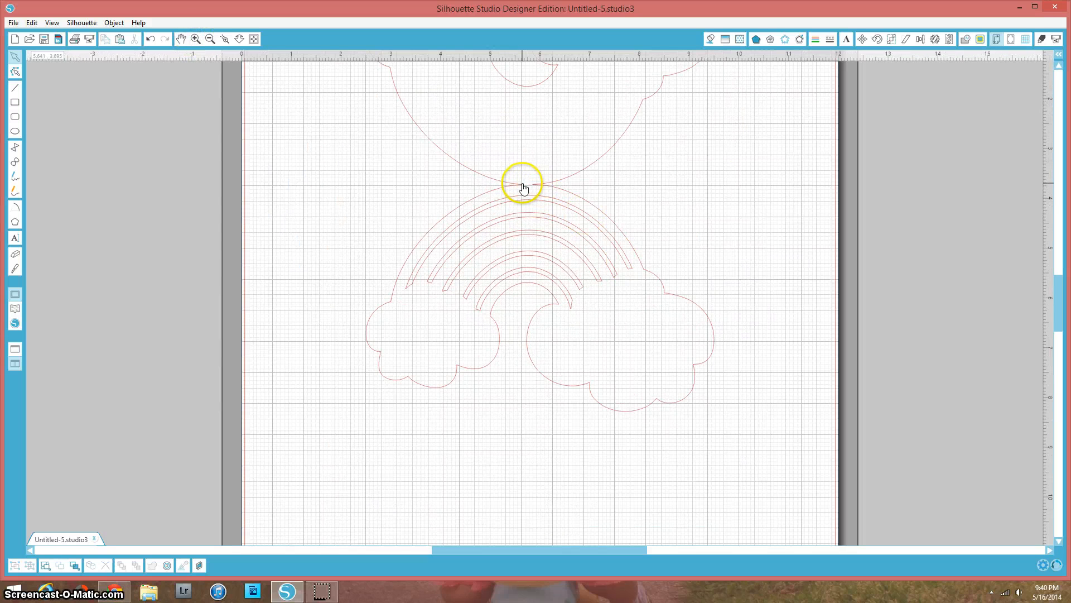
click(195, 39)
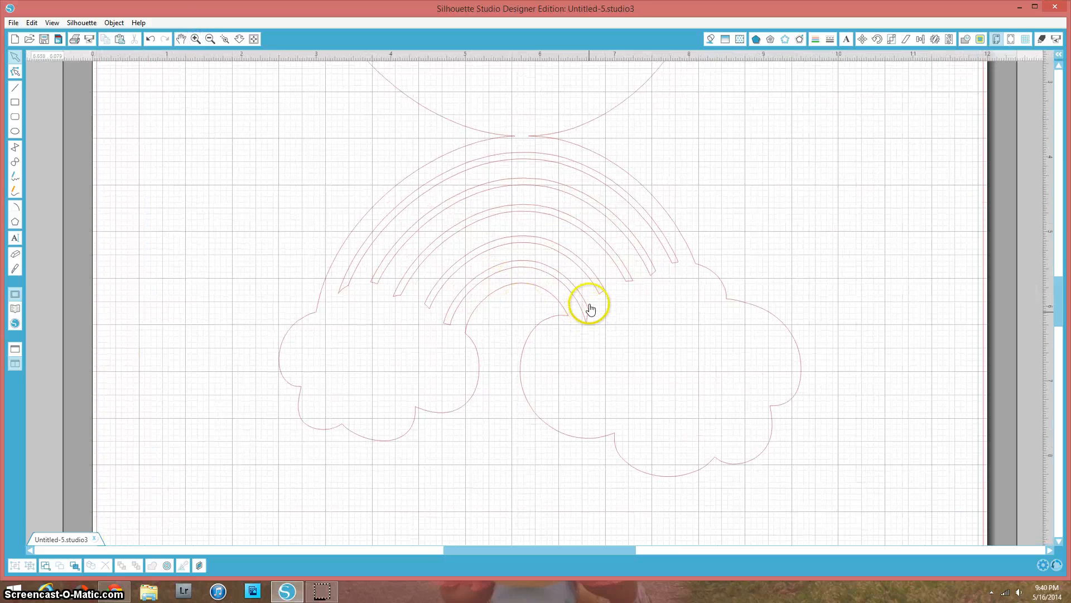
scroll(591, 309, up, 5)
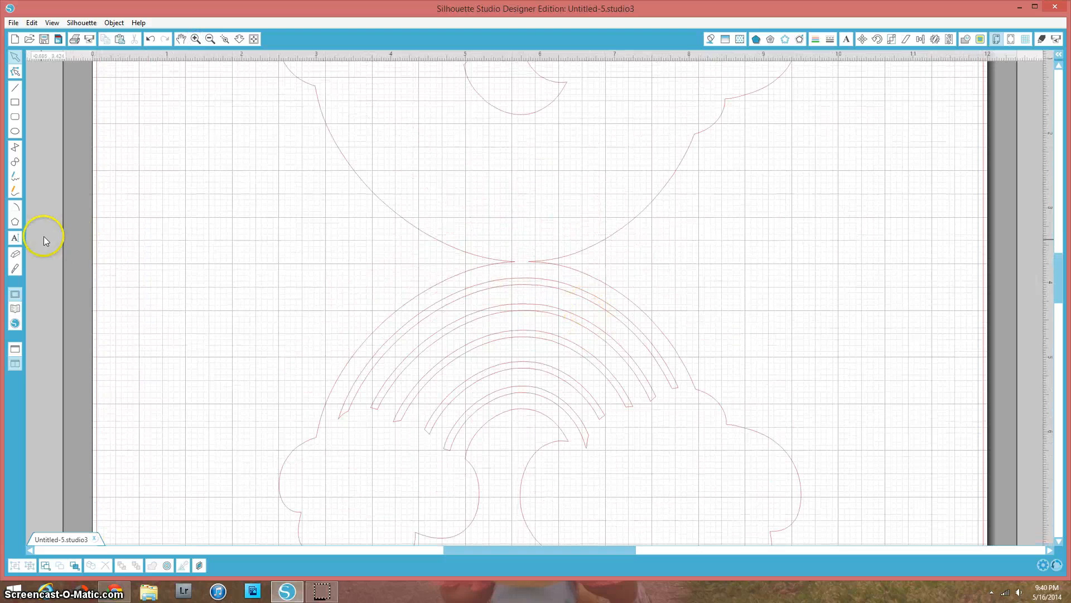
double_click(531, 263)
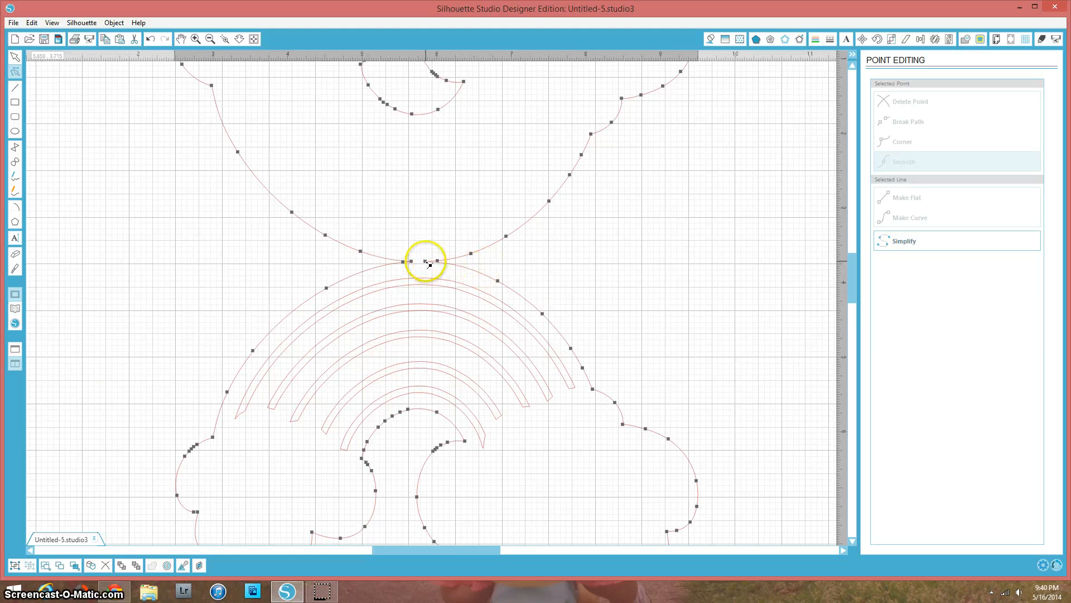
click(430, 261)
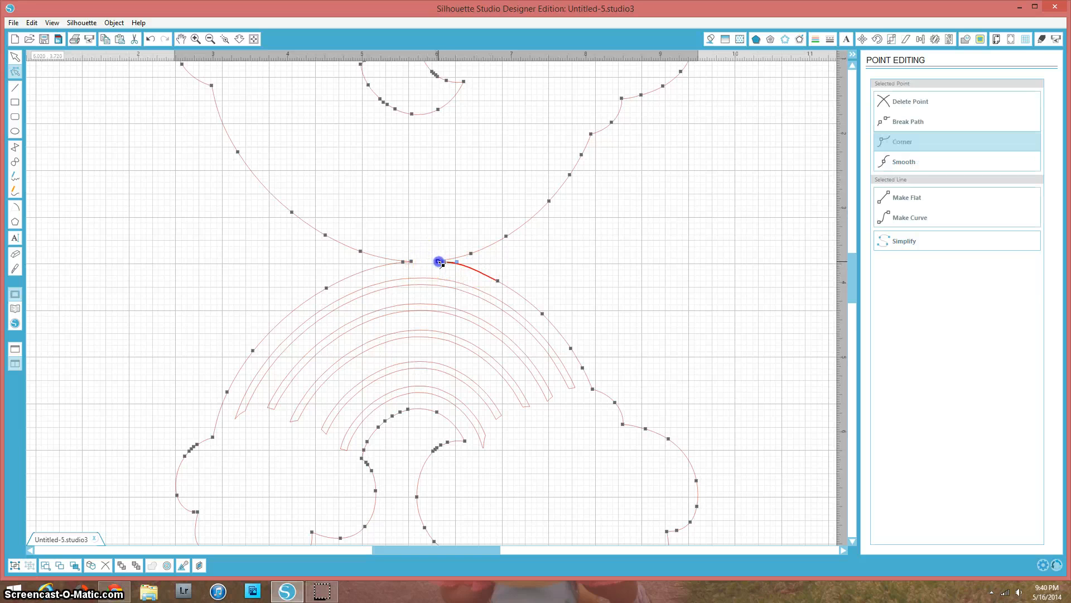
click(416, 265)
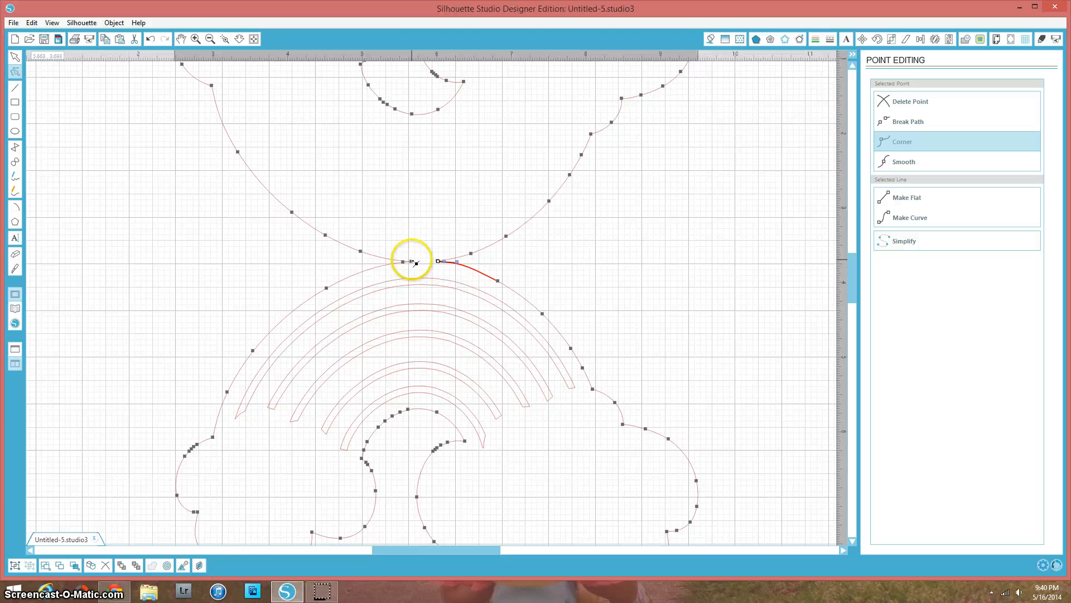
click(411, 262)
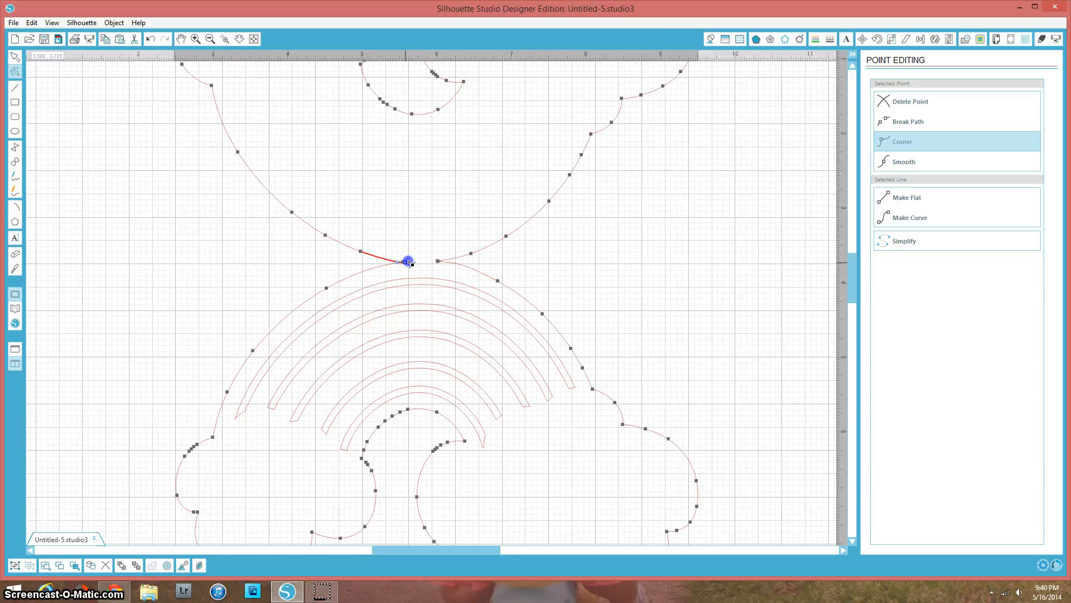
click(567, 262)
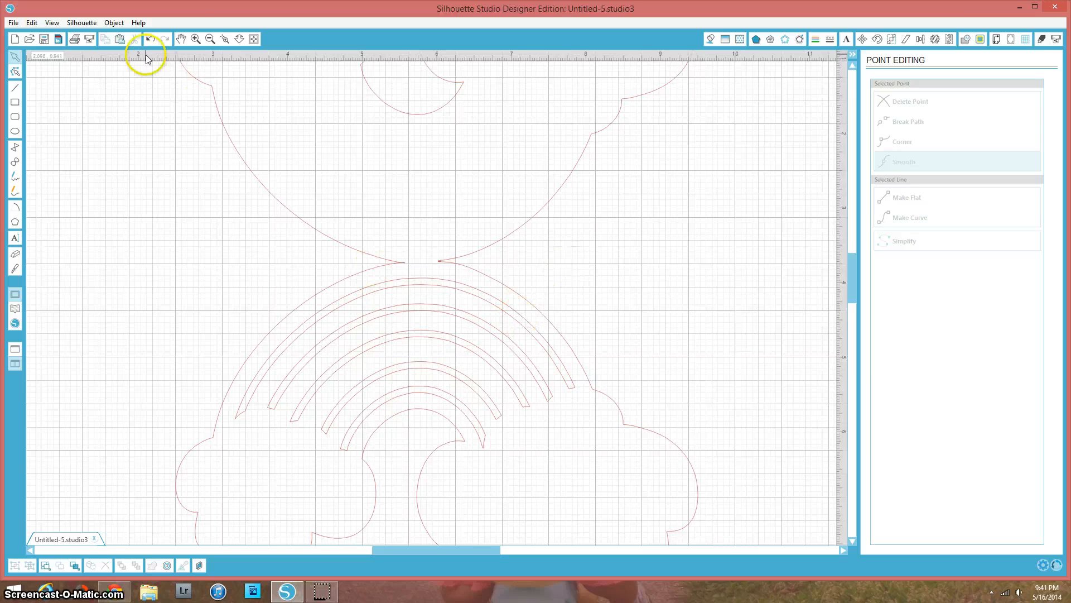
Select the welded outline with all the rainbow arcs and group them.
click(210, 39)
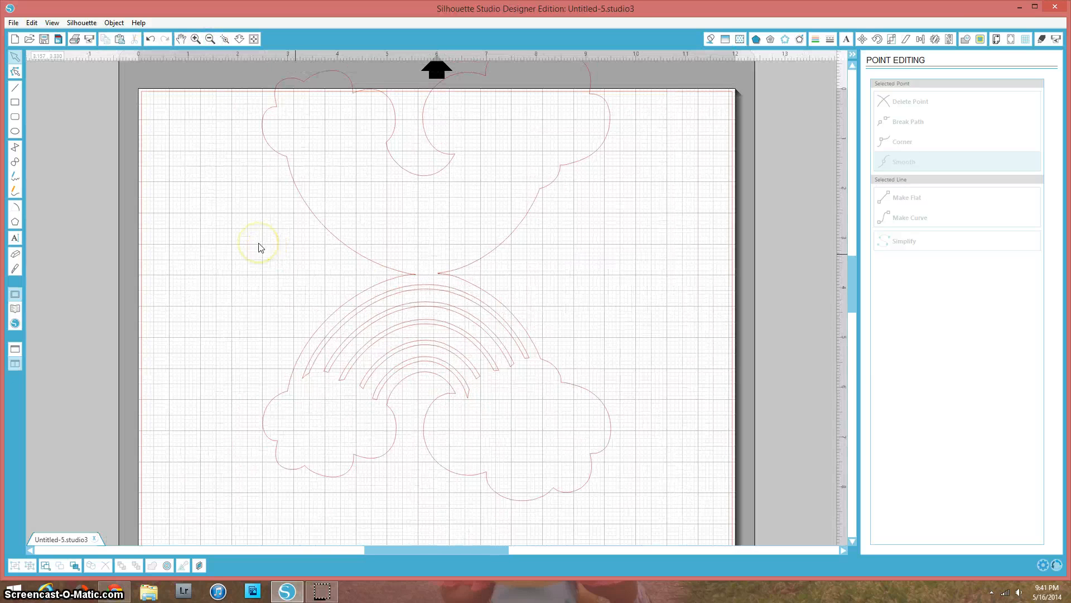
click(211, 39)
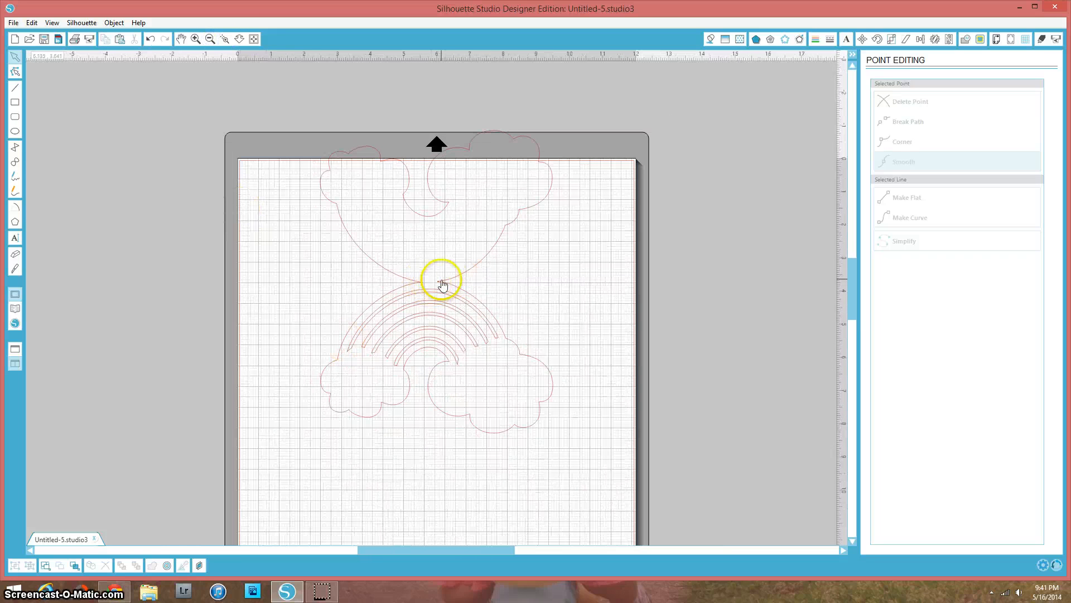
click(320, 179)
right_click(445, 356)
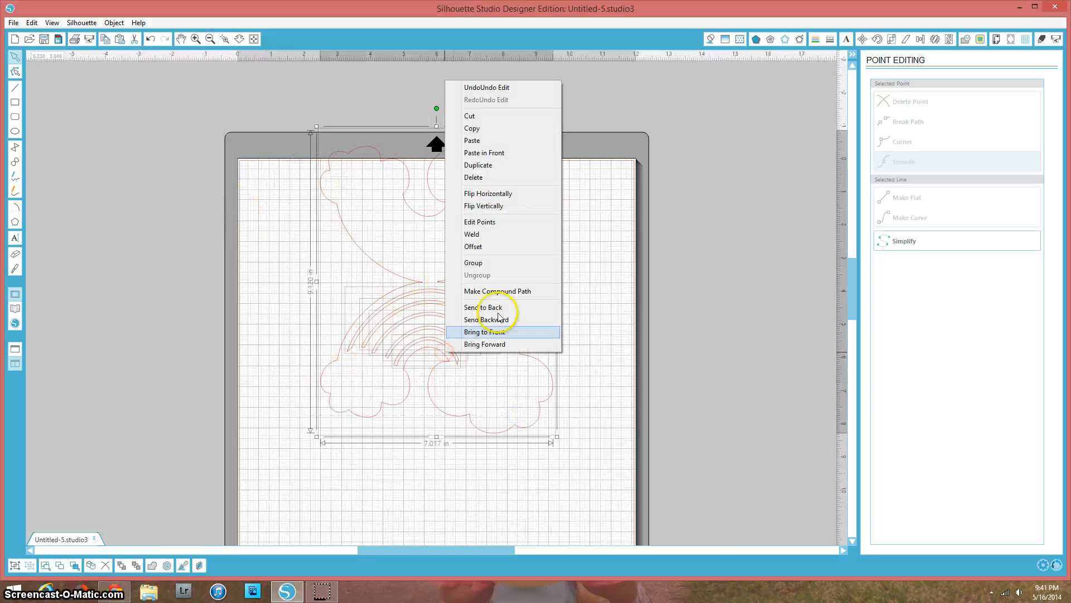
click(484, 262)
click(577, 321)
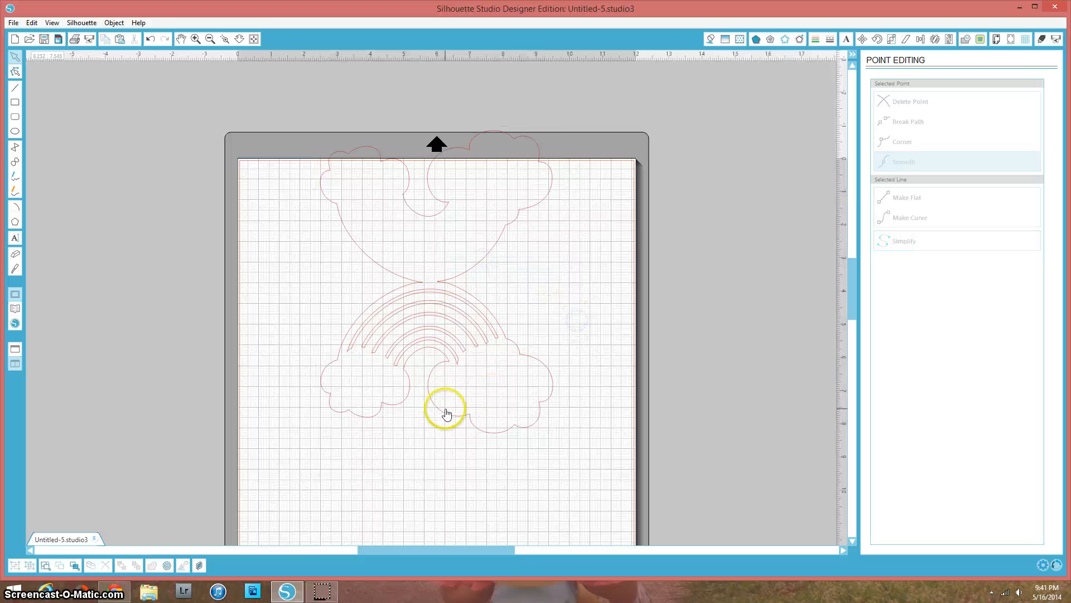
Move the grouped rainbow shape down to the page's upper-left corner so it lies fully inside the cut border.
drag(445, 411, 389, 457)
click(456, 475)
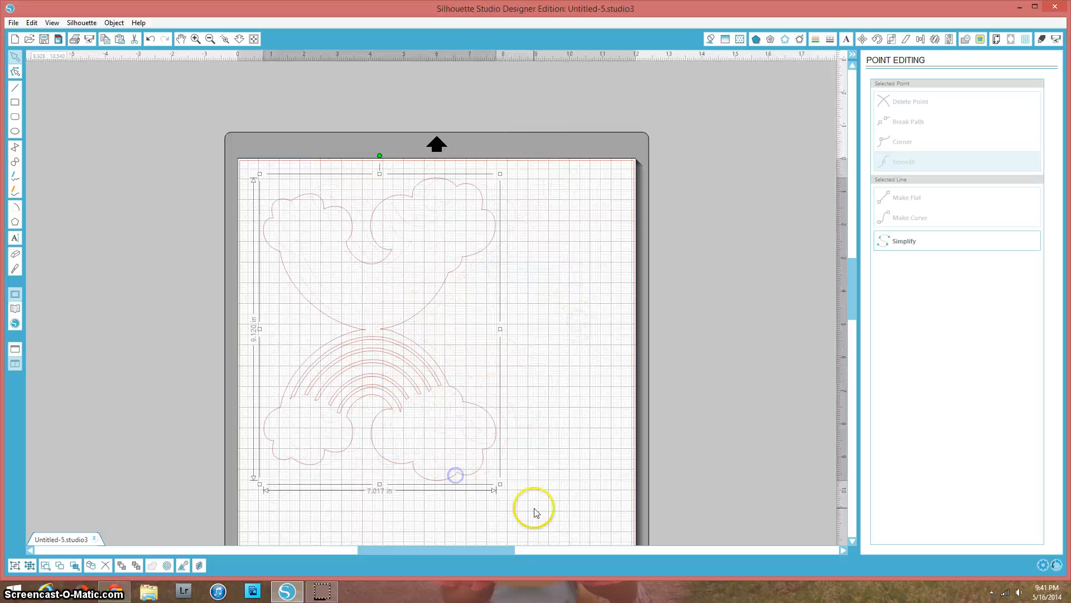
click(577, 387)
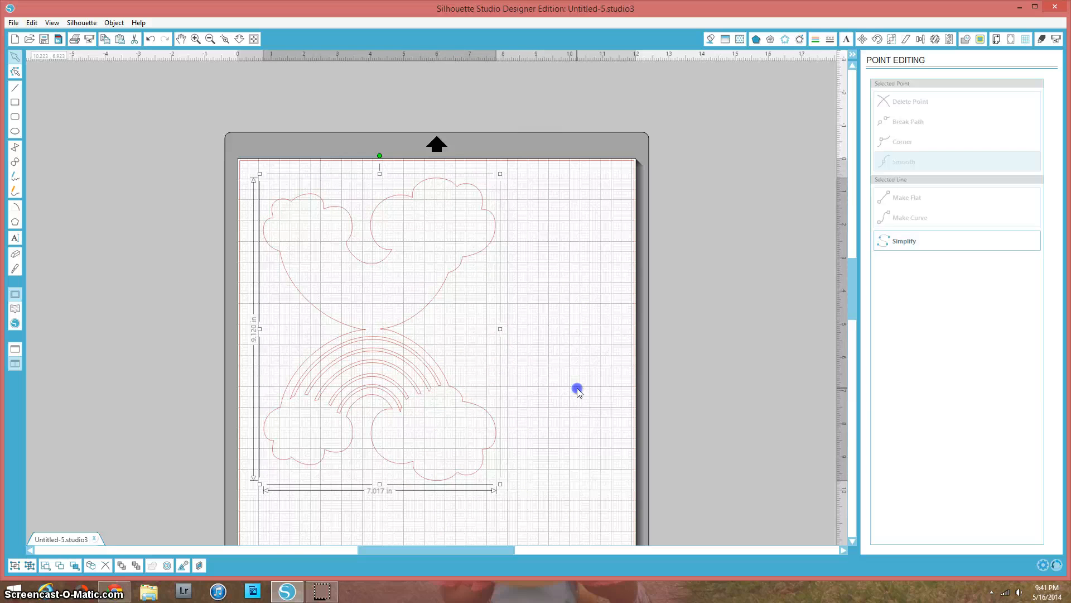
Insert the "cloudy weather set" design from the library onto the page.
click(16, 310)
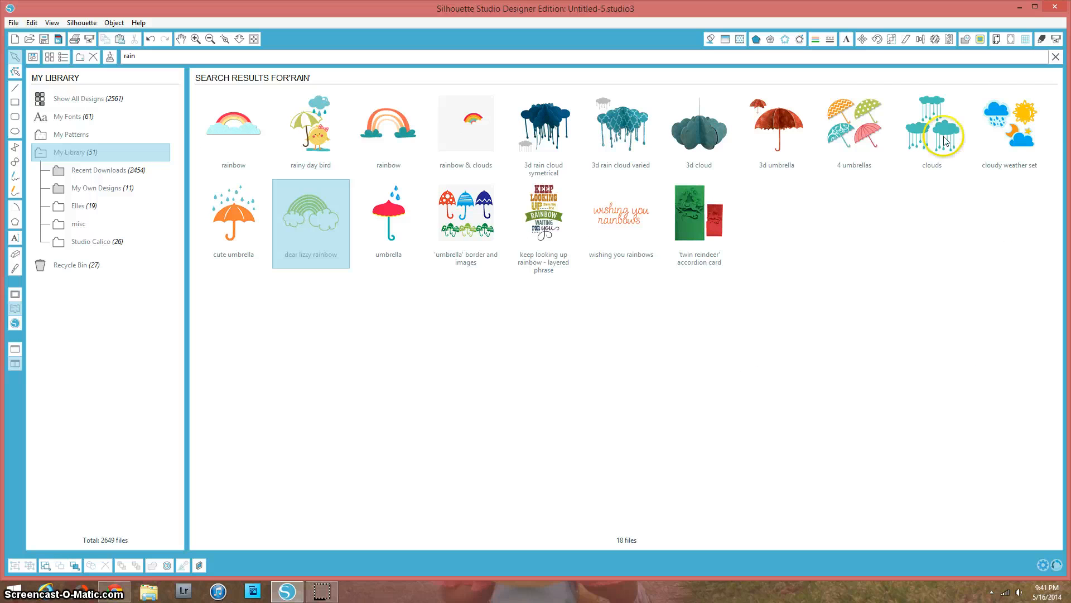
click(1025, 145)
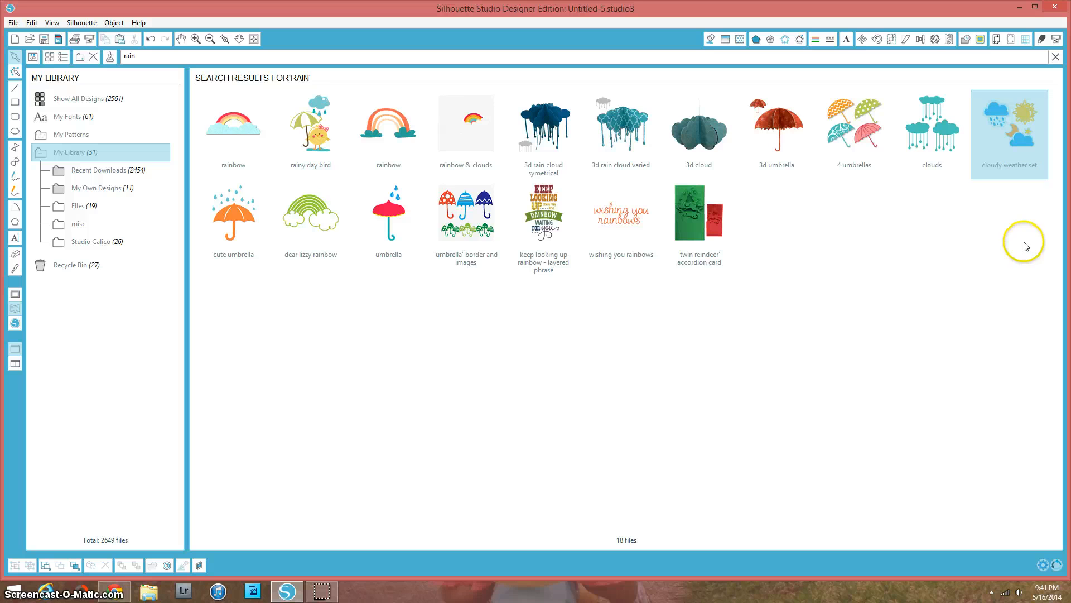
double_click(1016, 143)
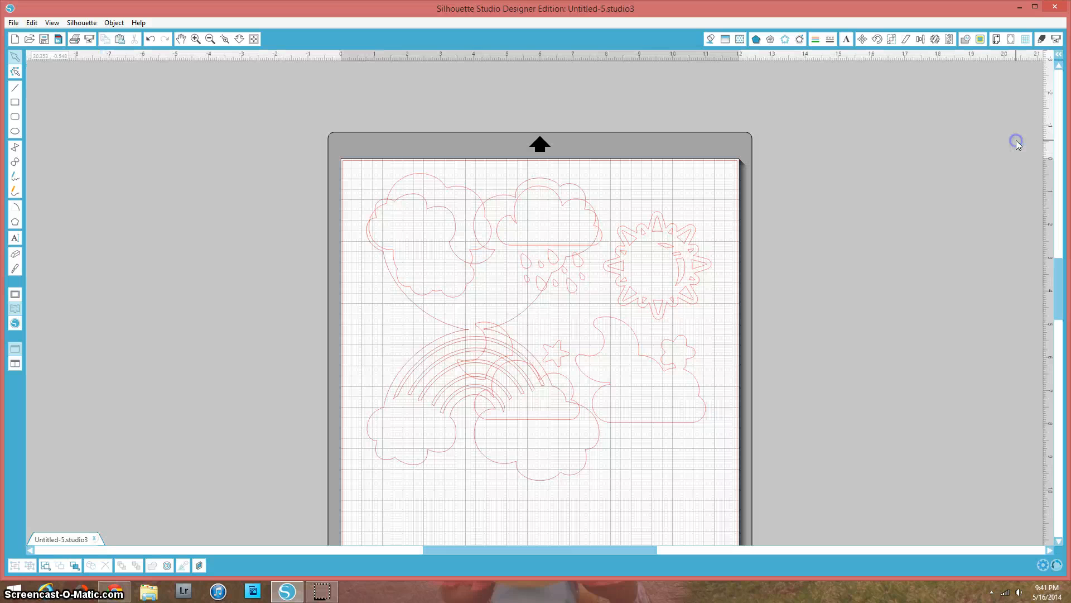
Move the grouped rainbow-and-clouds shape off the page, beside its left edge.
click(779, 414)
scroll(780, 415, down, 3)
drag(492, 436, 193, 438)
click(538, 416)
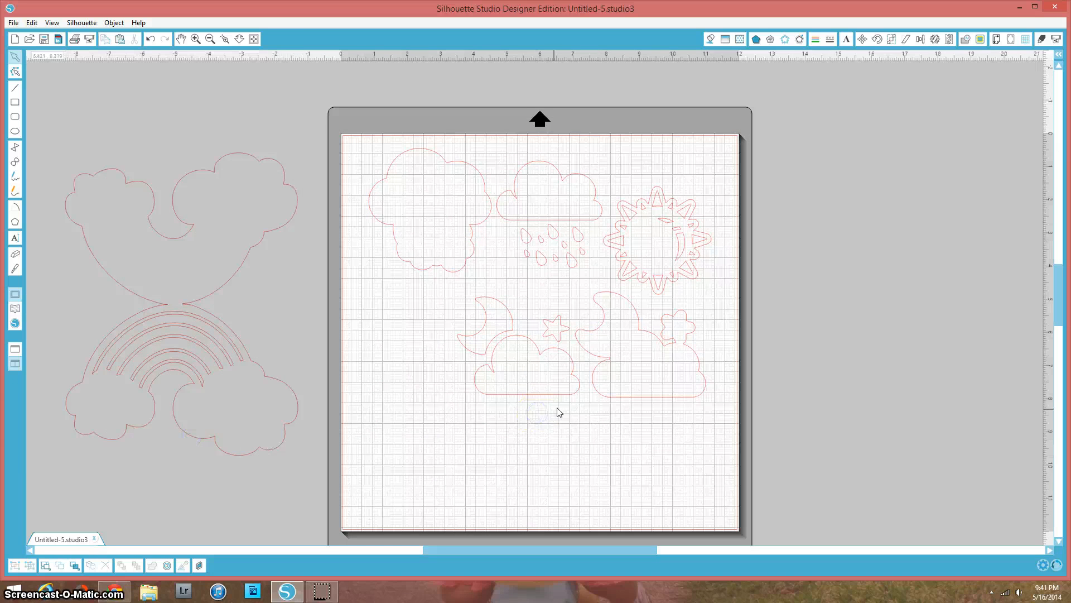
Ungroup the cloudy weather set so its individual shapes can be handled separately.
click(552, 396)
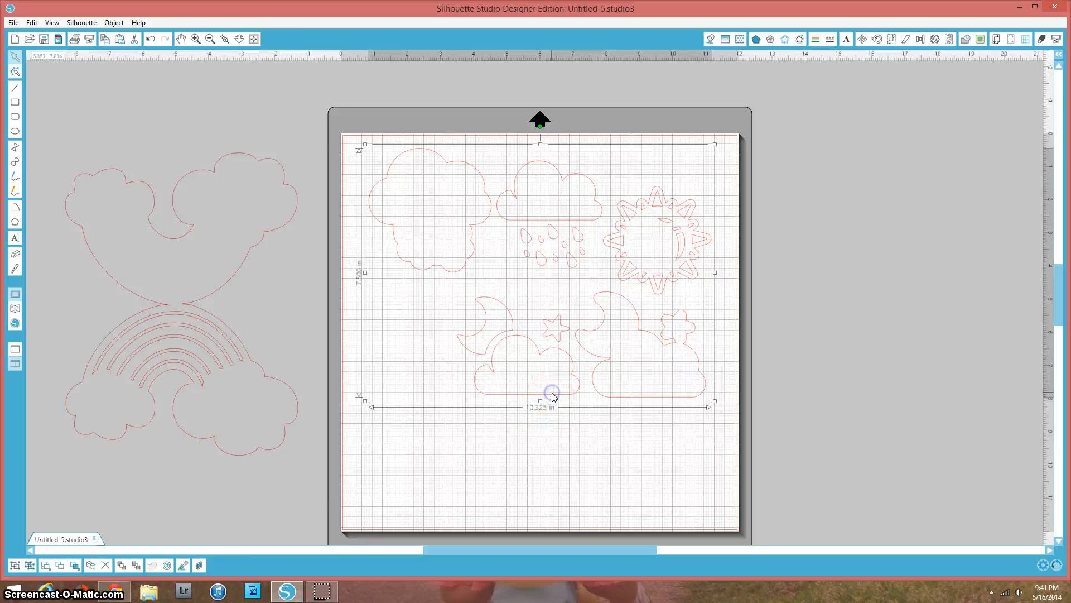
right_click(553, 396)
click(586, 275)
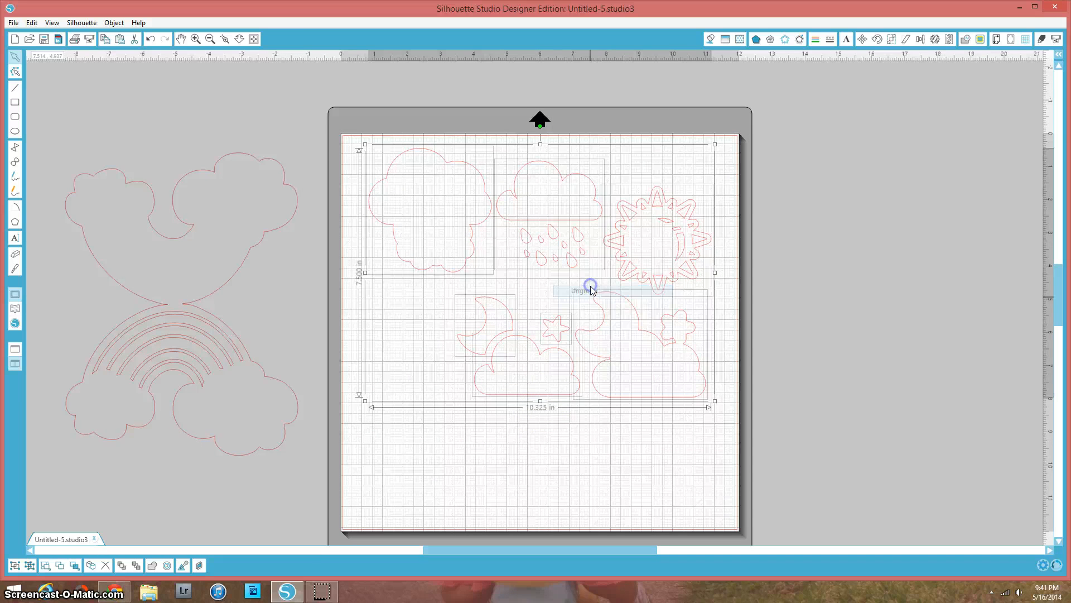
click(565, 505)
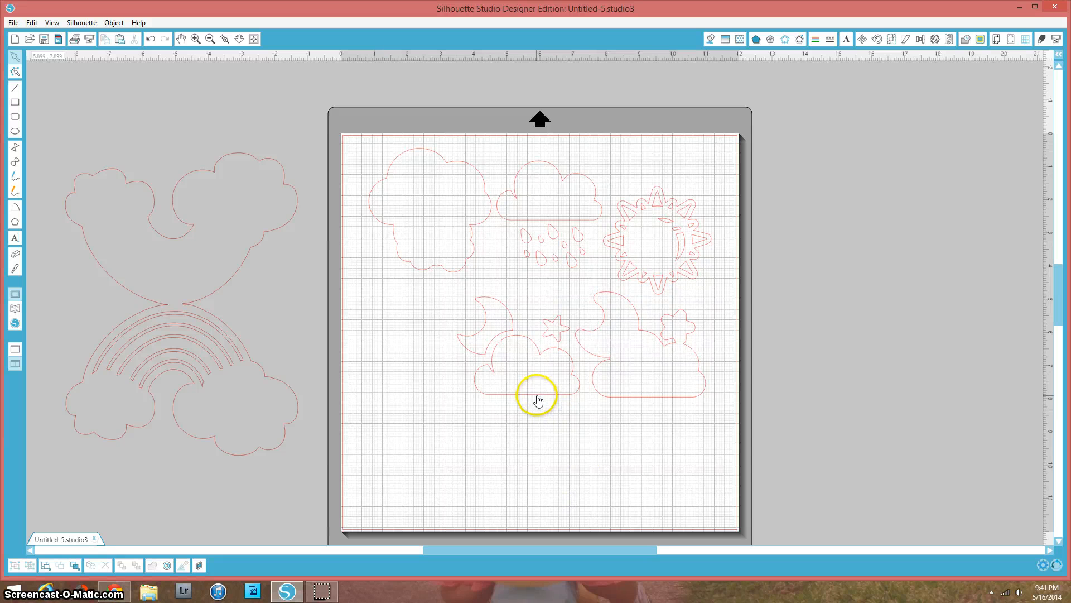
Move the small plain cloud to the page's lower-left area and delete the large cloud backing, the rain cloud with drops and the sun.
drag(537, 399, 436, 455)
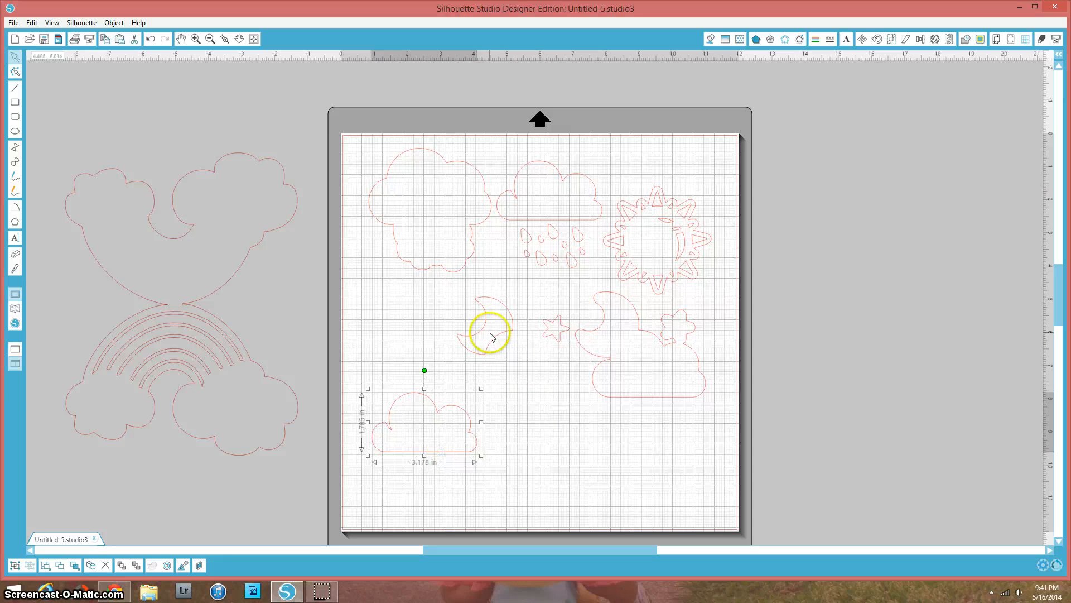
click(461, 270)
key(Delete)
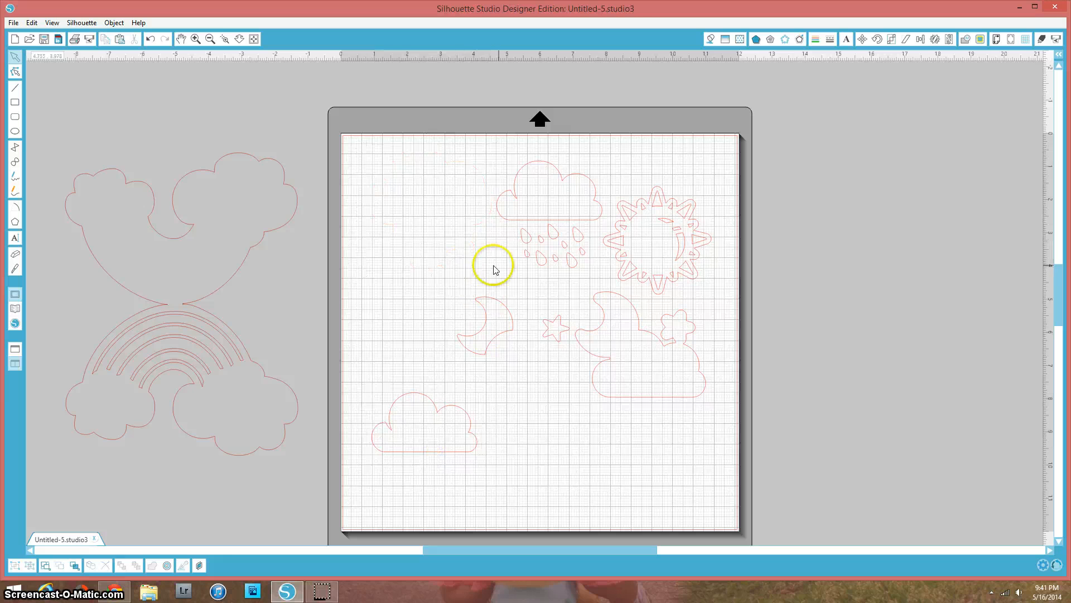
click(543, 255)
key(Delete)
click(675, 277)
key(Delete)
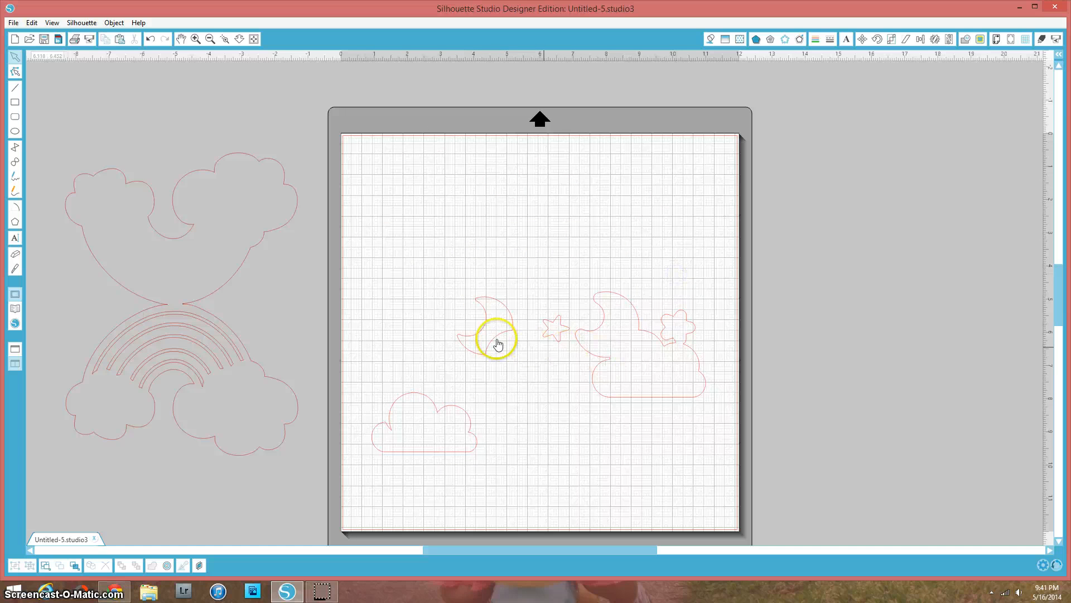
Clear the page's middle by moving the crescent moon, the moon-and-cloud outline and the small star to the right.
drag(495, 342, 800, 285)
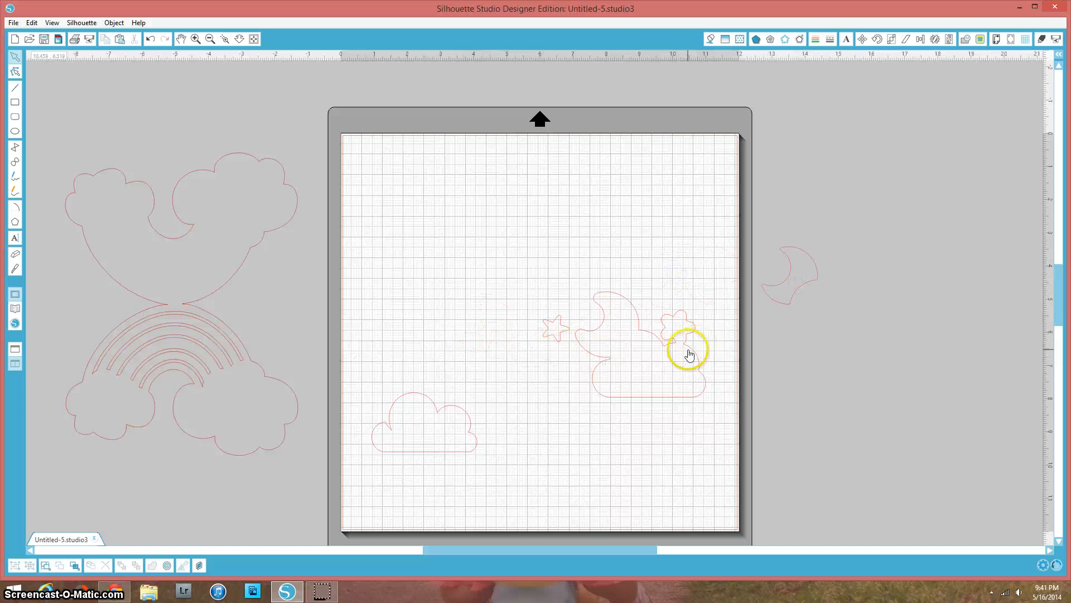
drag(688, 354, 796, 358)
drag(555, 342, 627, 357)
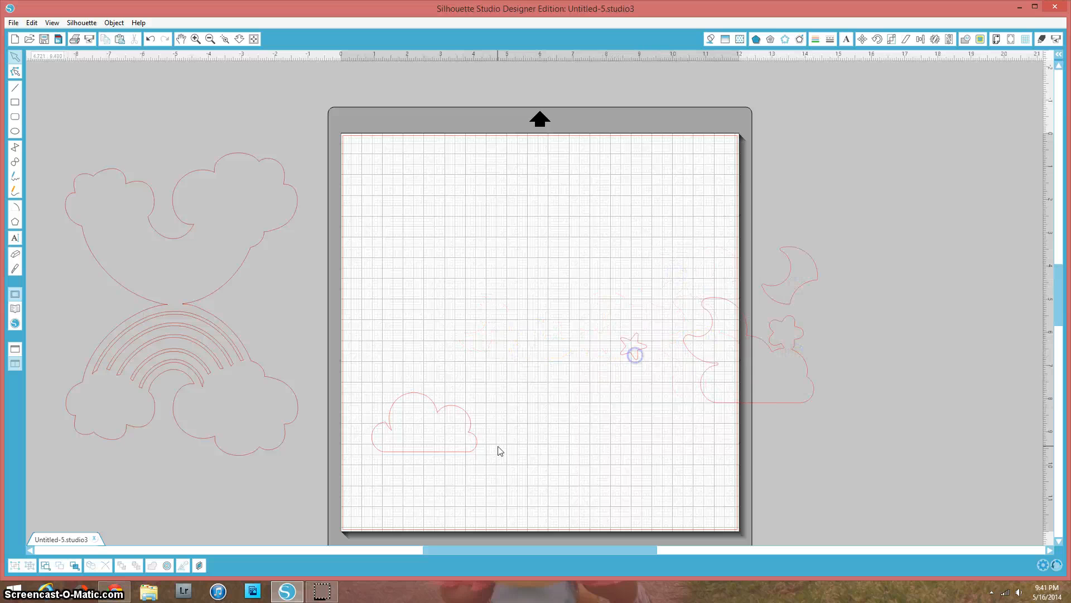
Duplicate the plain cloud, flip the copy vertically and place it directly above the original so their rounded edges slightly overlap.
drag(461, 449, 500, 366)
right_click(500, 364)
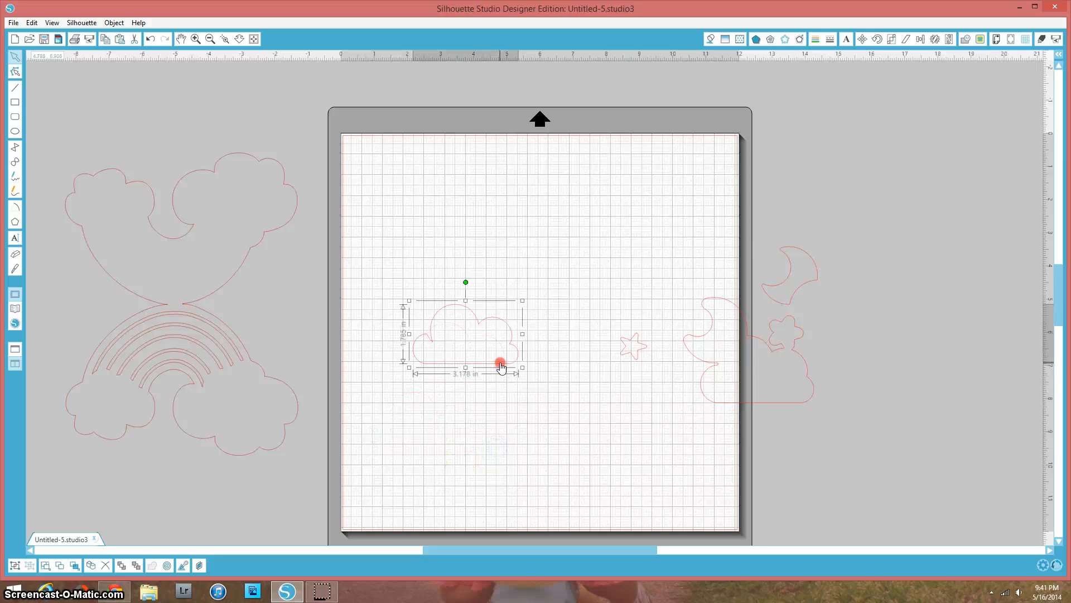
click(531, 192)
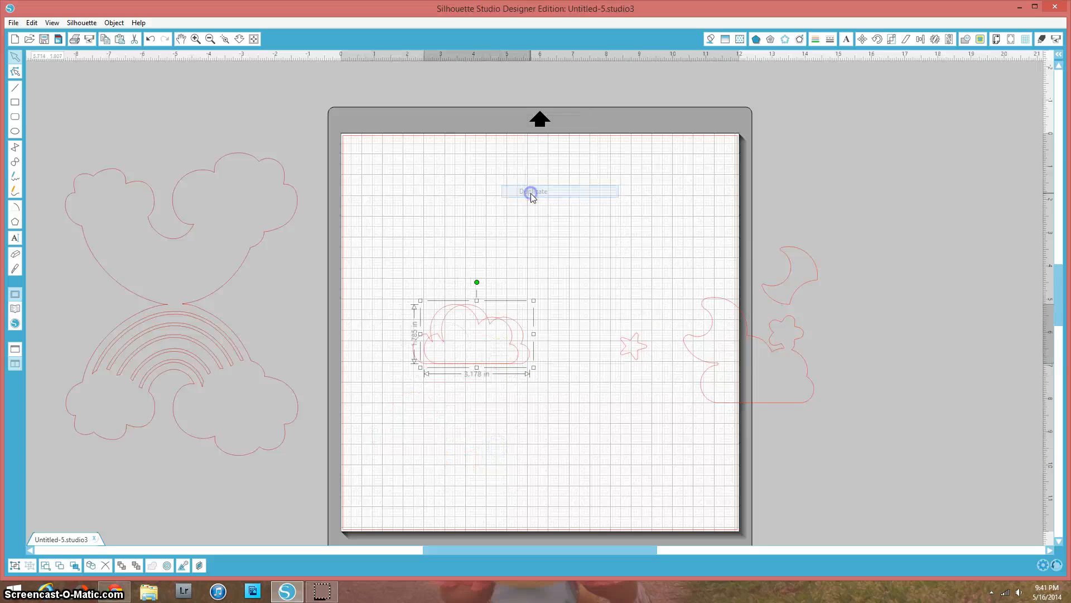
right_click(511, 364)
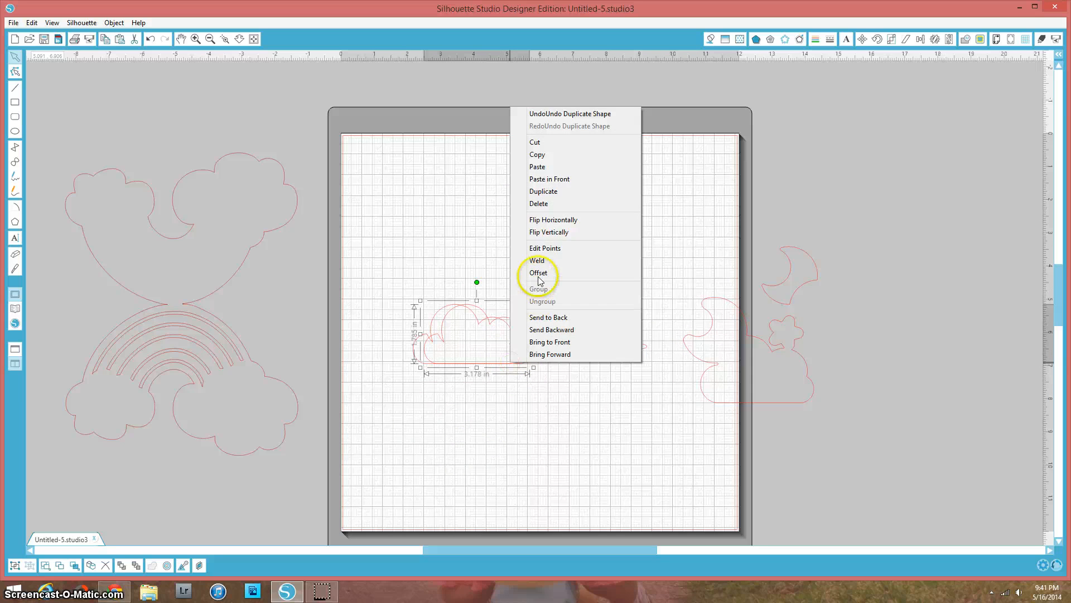
click(545, 232)
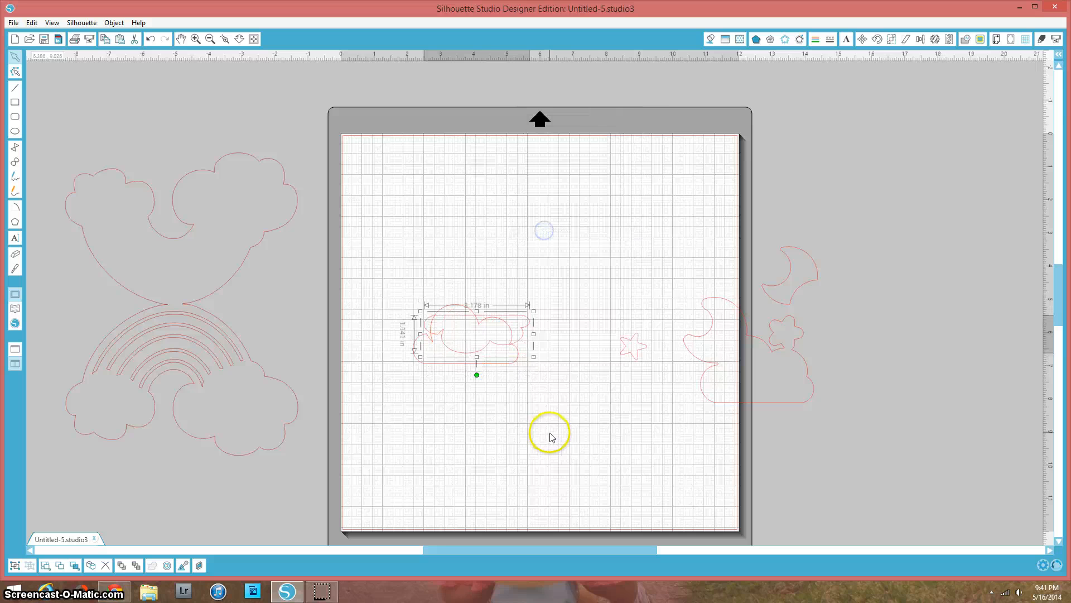
drag(486, 355, 474, 297)
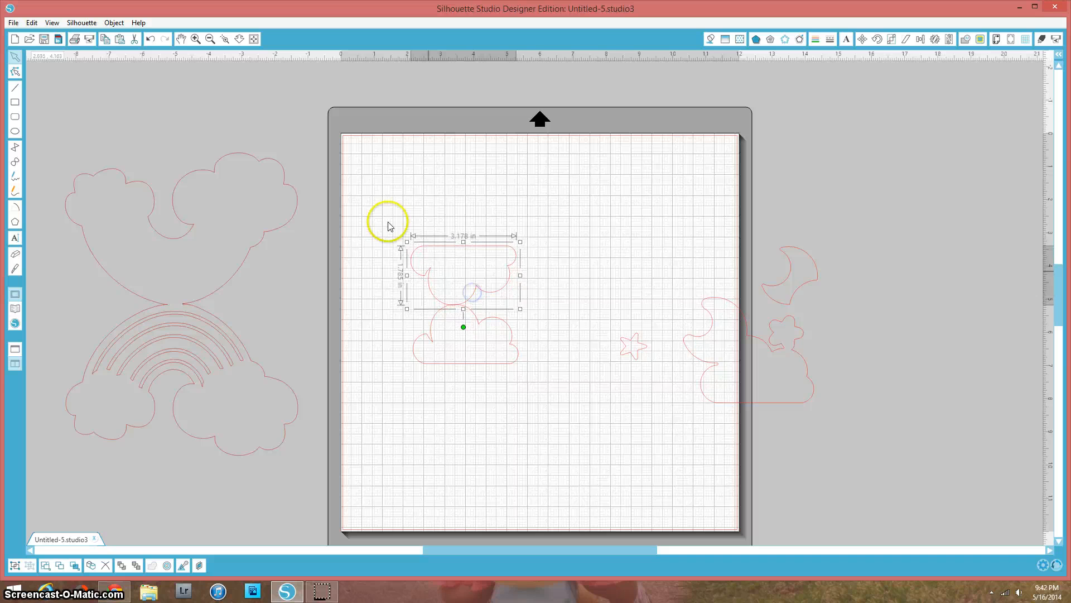
Select both the upright and the flipped cloud and weld them into one shape.
drag(389, 219, 530, 373)
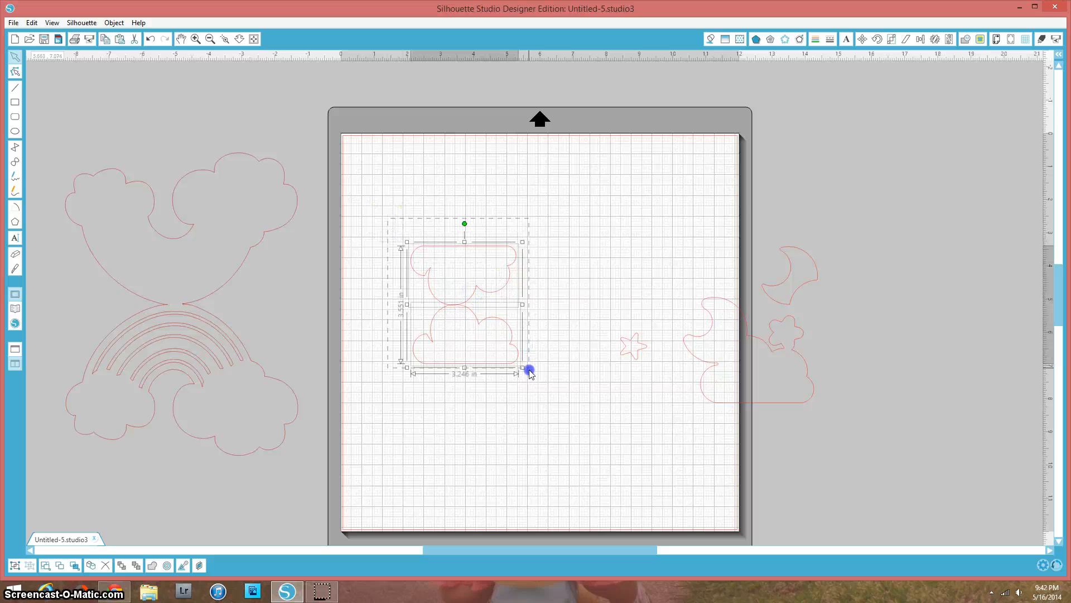
right_click(481, 342)
click(507, 226)
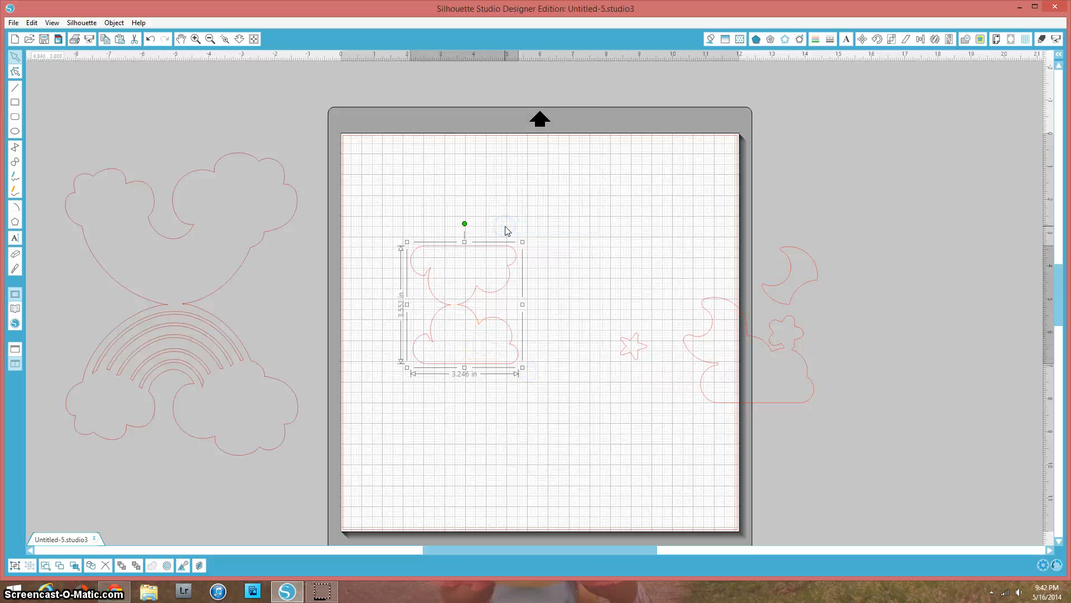
click(567, 309)
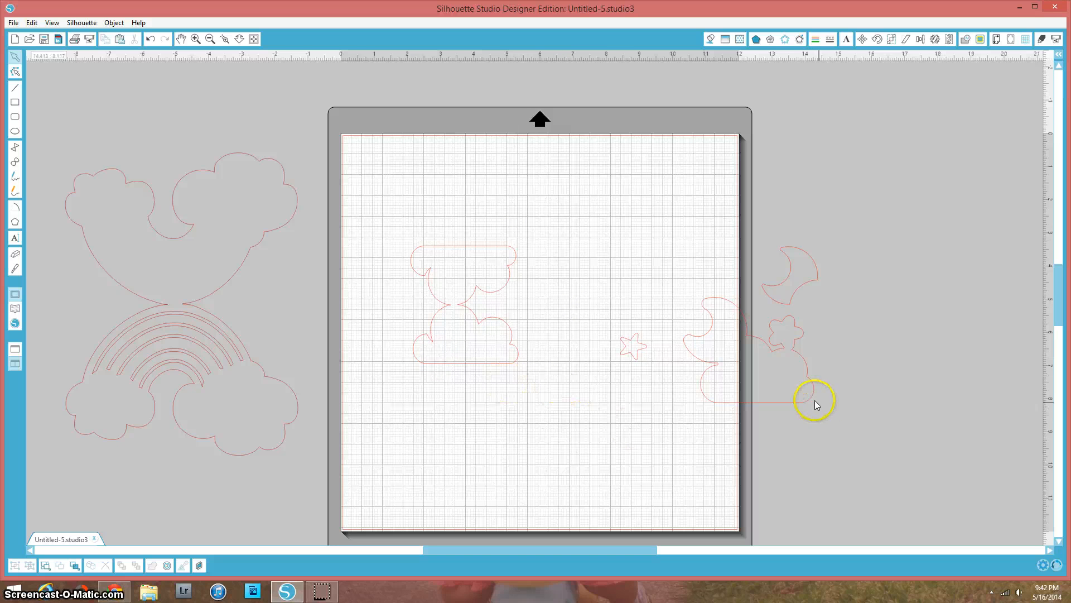
Place the moon-and-cloud outline over the welded clouds and slightly enlarge the welded shape to match the outline's cloud.
drag(810, 404, 517, 363)
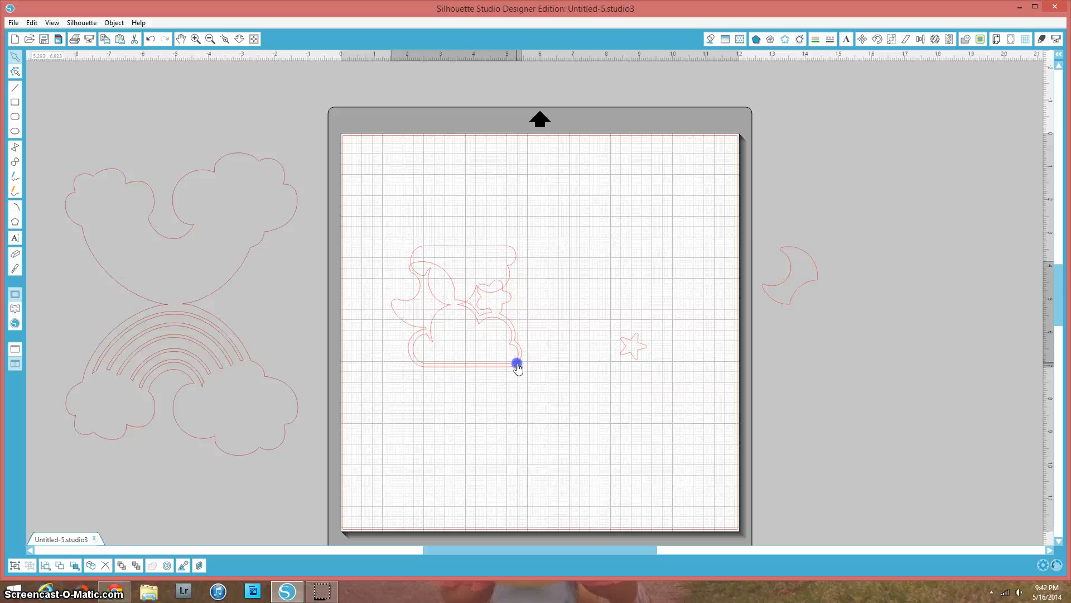
click(516, 266)
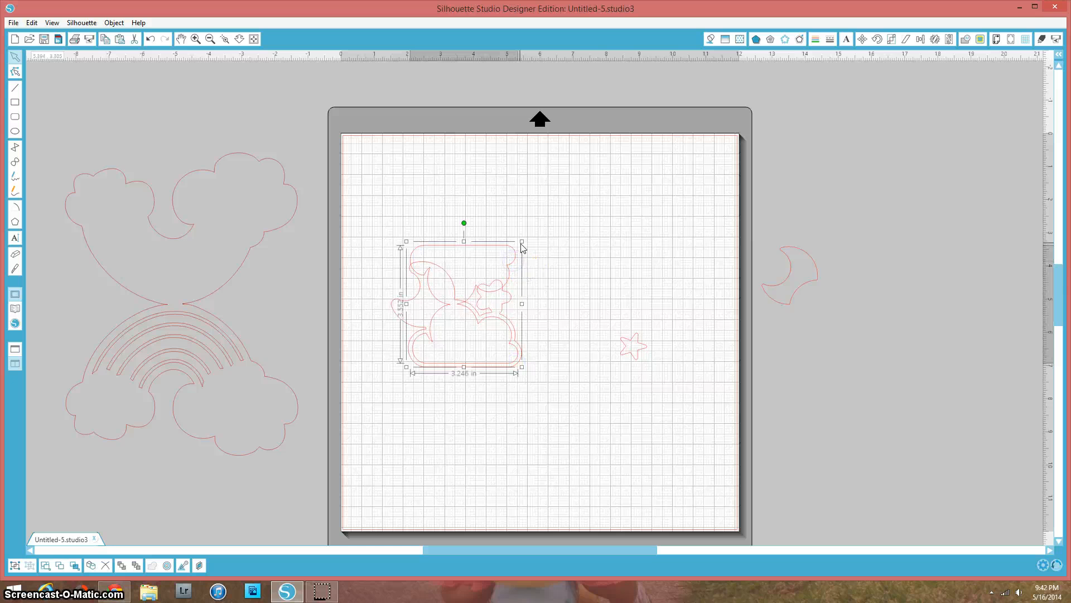
drag(521, 241, 526, 238)
click(531, 447)
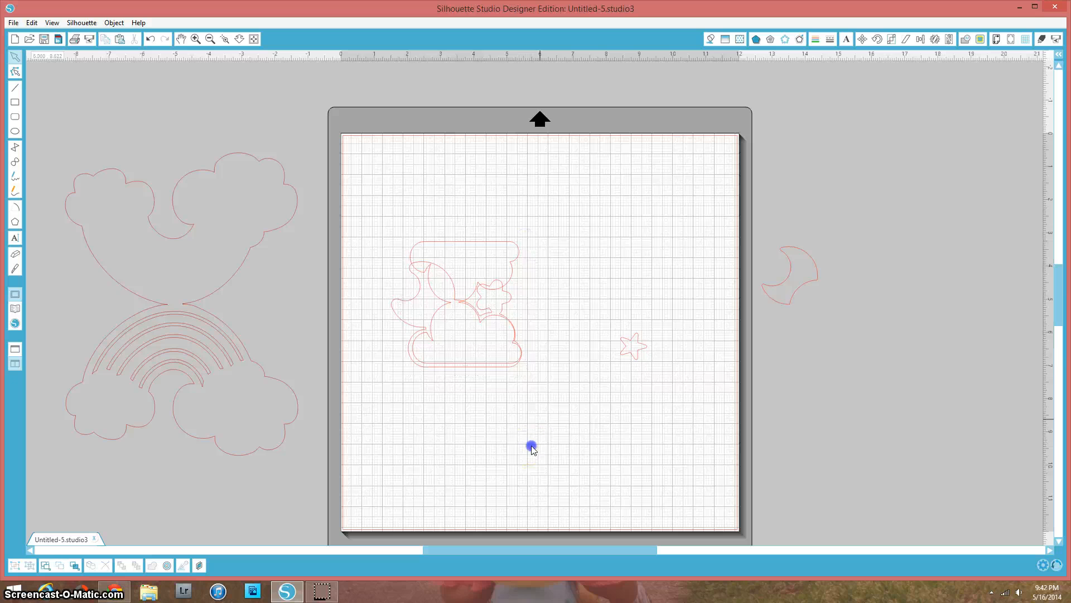
Enlarge the welded clouds and moon-and-cloud outline together, then separate them, with the clouds at the page's upper right and the outline at lower left.
drag(537, 383, 391, 233)
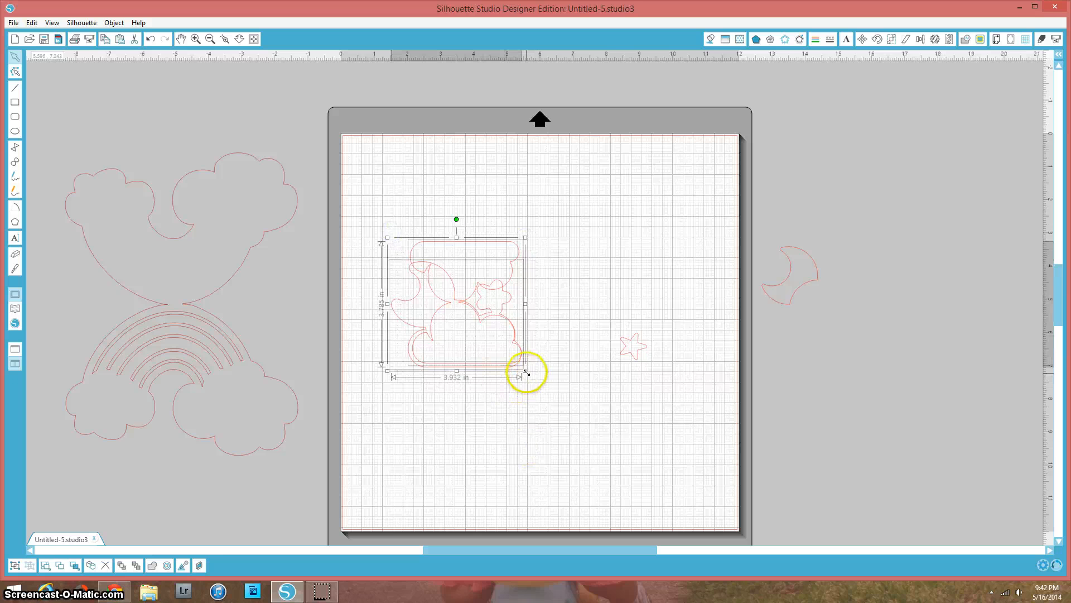
drag(525, 371, 696, 311)
click(632, 469)
click(582, 349)
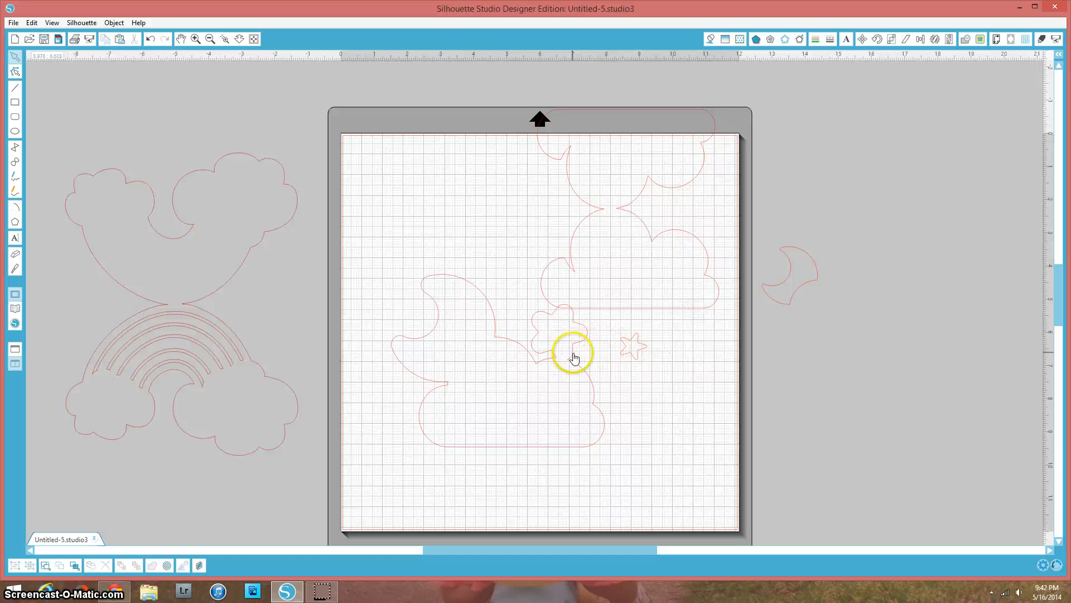
drag(570, 357, 537, 366)
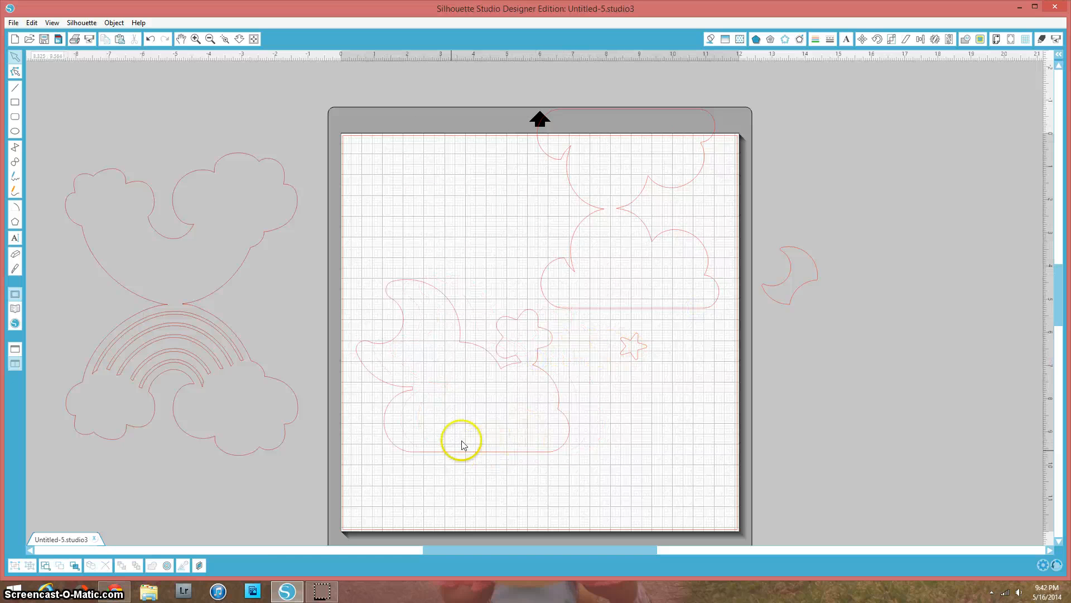
click(432, 451)
click(421, 339)
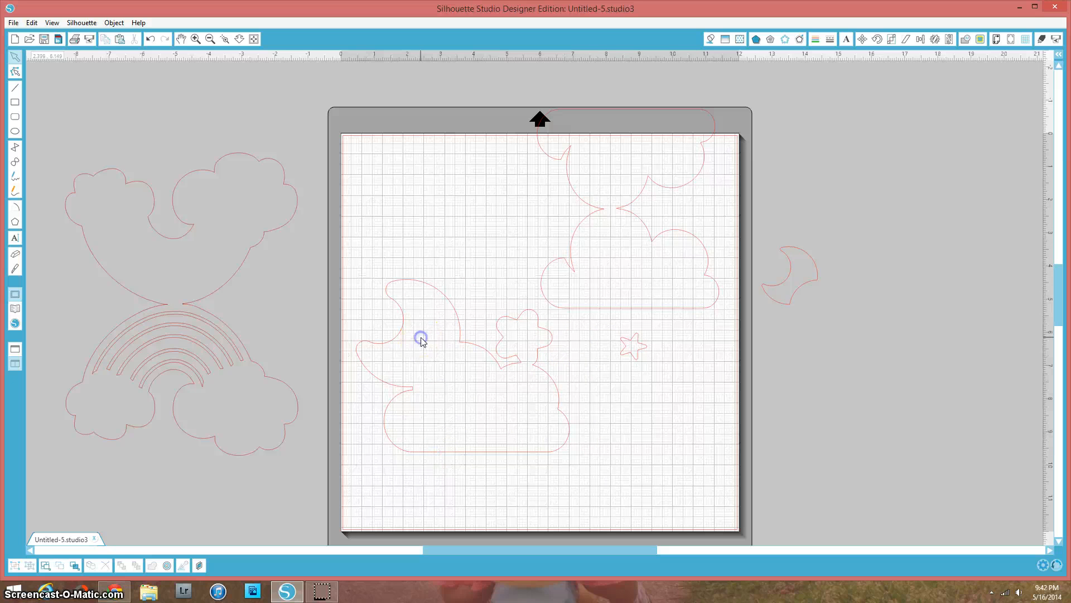
Move the crescent moon onto the moon-and-cloud outline and enlarge it to about 2.6 in wide so it fits inside the outline's moon.
drag(783, 304, 407, 366)
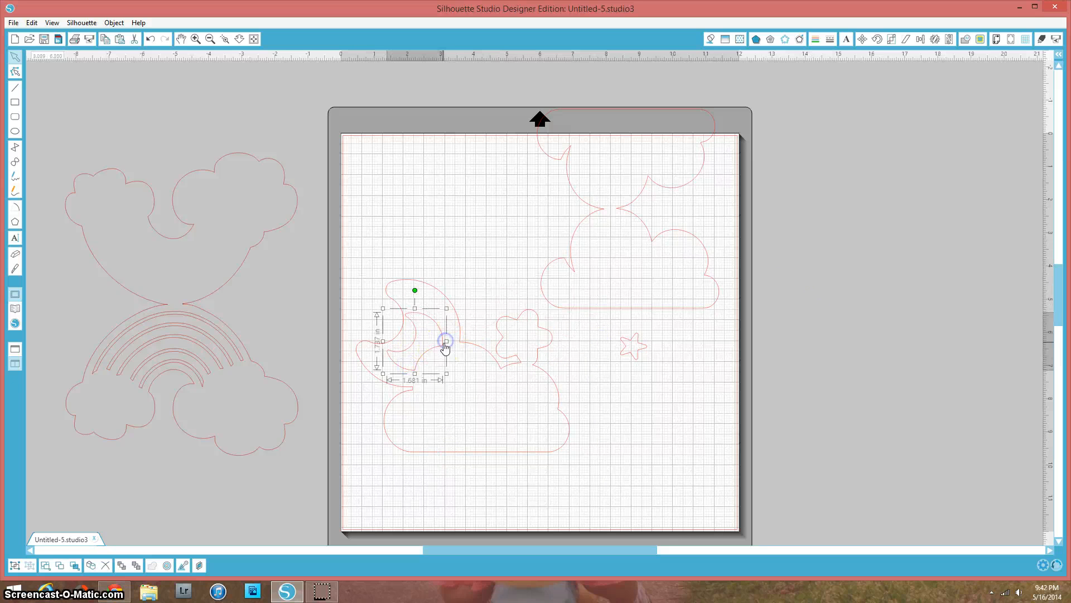
click(447, 307)
click(443, 345)
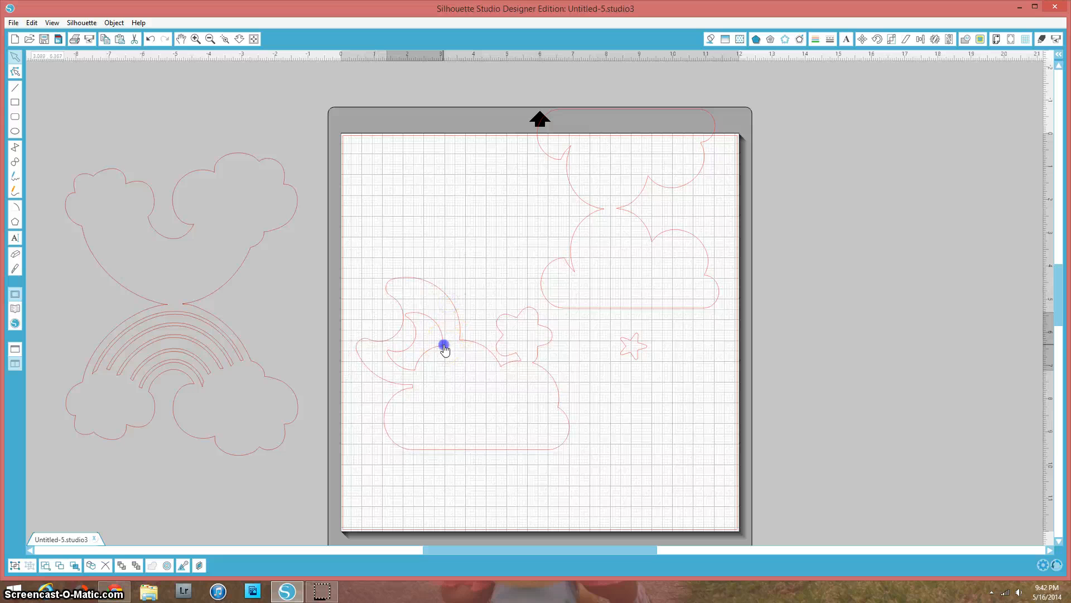
drag(446, 307, 480, 279)
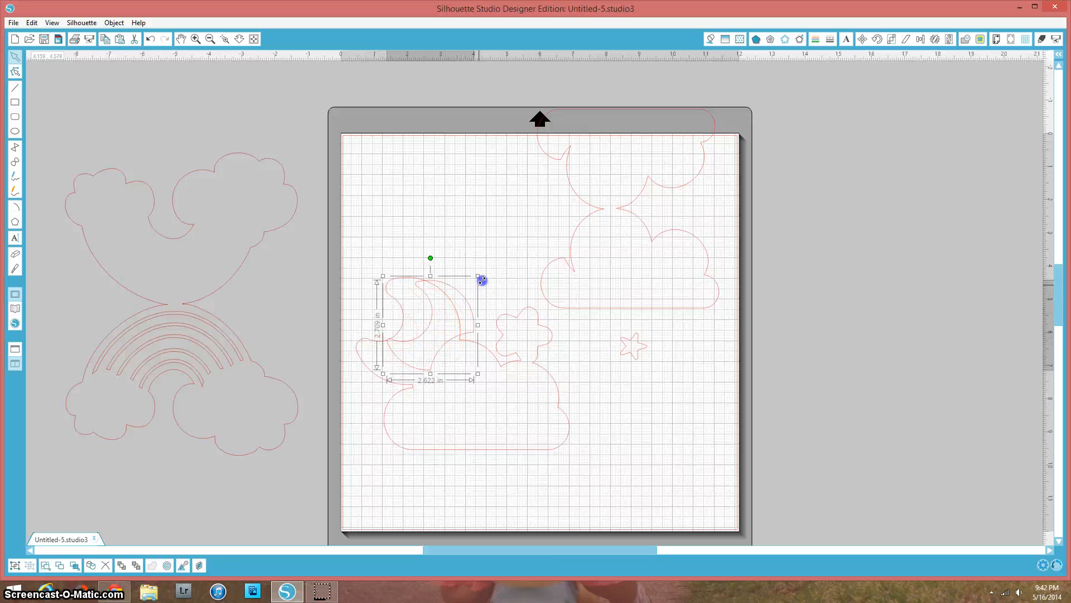
drag(476, 322, 449, 343)
click(501, 297)
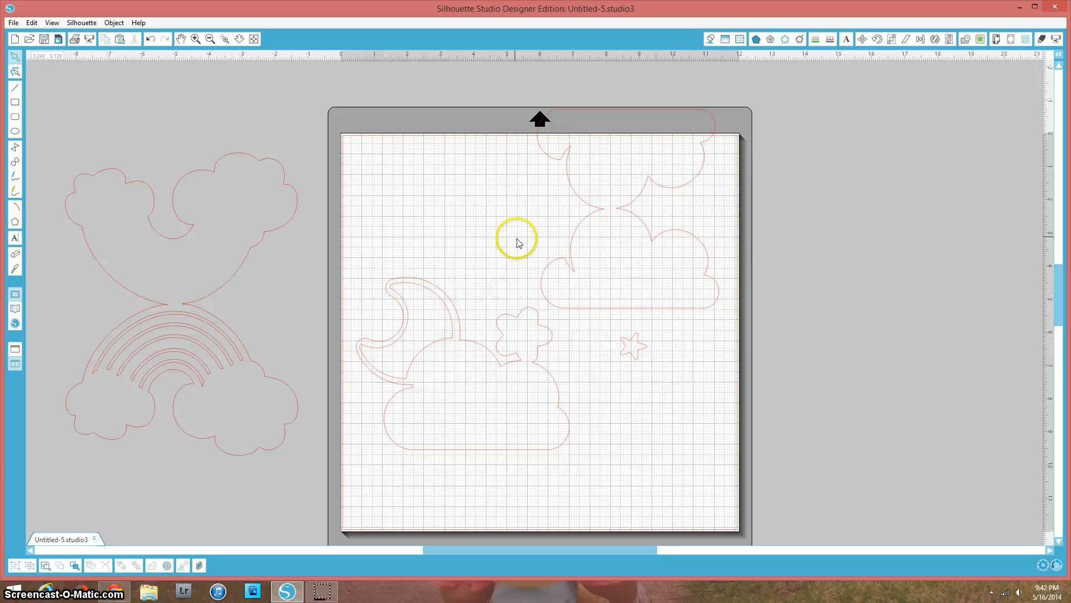